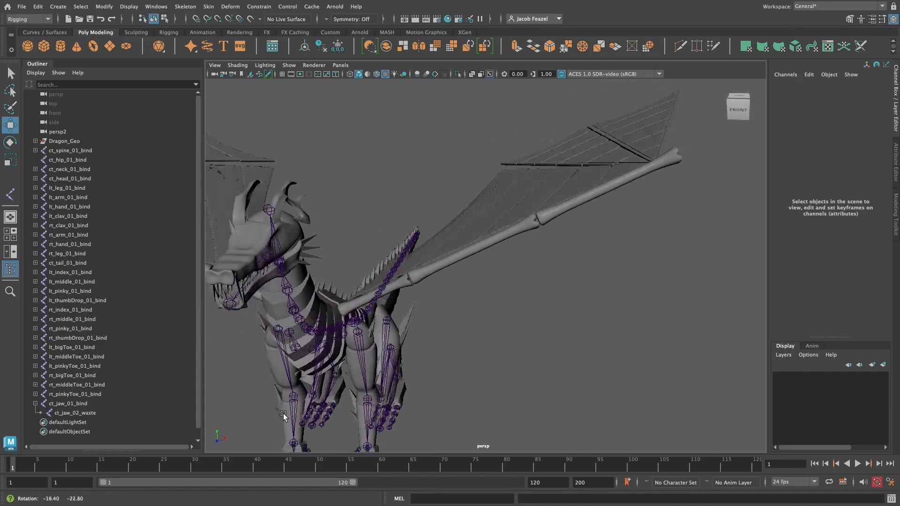
- Examine the left wing's arm bones and membrane in the front and perspective views before placing joints
key("space")
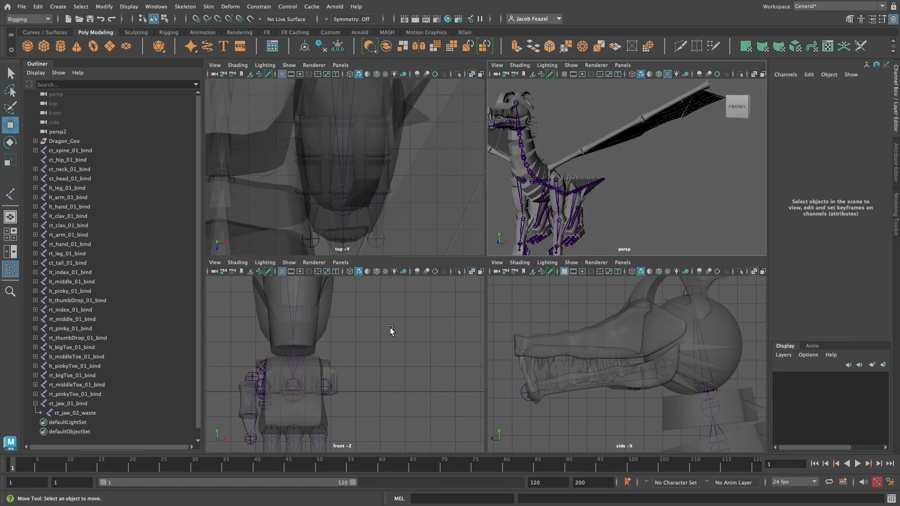
key("space")
scroll(387, 340, "down", 6)
middle_click_drag(438, 249, 380, 407, "alt")
middle_click_drag(448, 248, 438, 432, "alt")
scroll(462, 271, "down", 4)
middle_click_drag(609, 204, 547, 303, "alt")
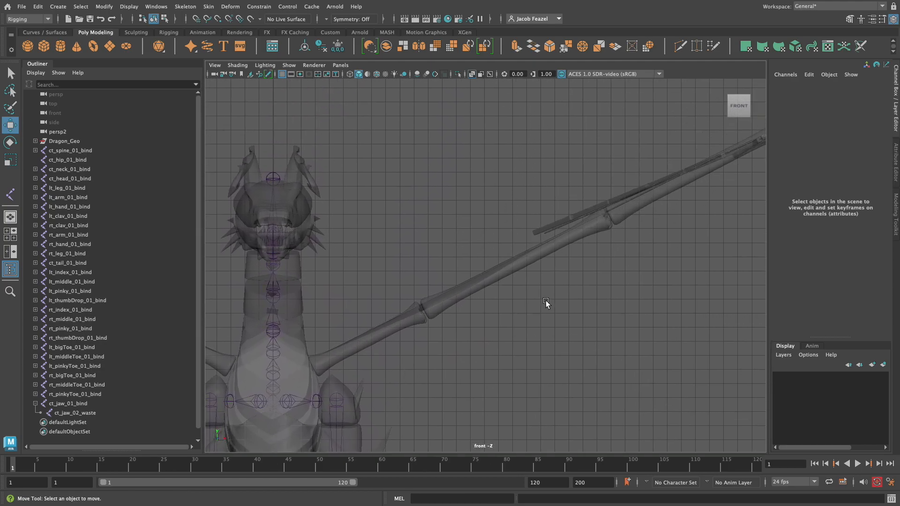
scroll(546, 303, "down", 2)
middle_click_drag(481, 297, 457, 318, "alt")
right_click_drag(457, 318, 478, 305, "alt")
key("space")
key("space")
left_click_drag(576, 265, 564, 305, "alt")
middle_click_drag(564, 305, 558, 321, "alt")
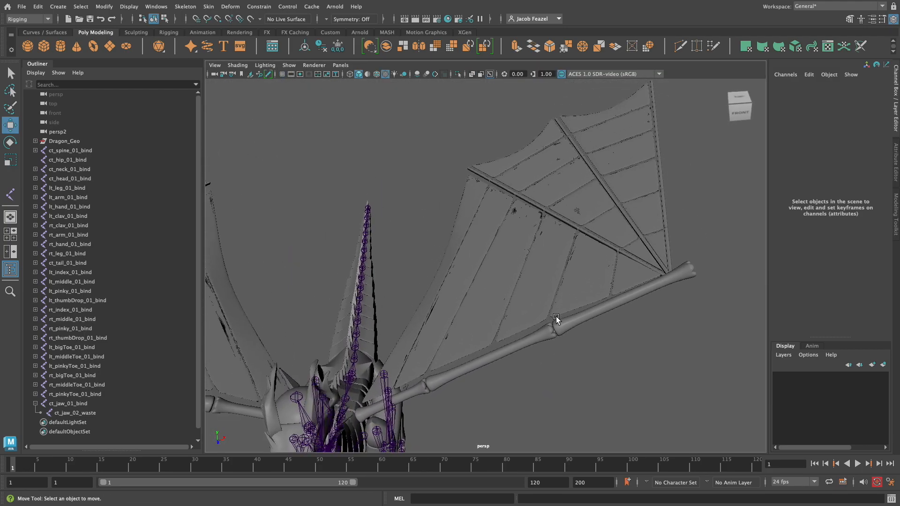
left_click_drag(558, 321, 536, 341, "alt")
middle_click_drag(536, 342, 535, 311, "alt")
left_click_drag(536, 312, 516, 333, "alt")
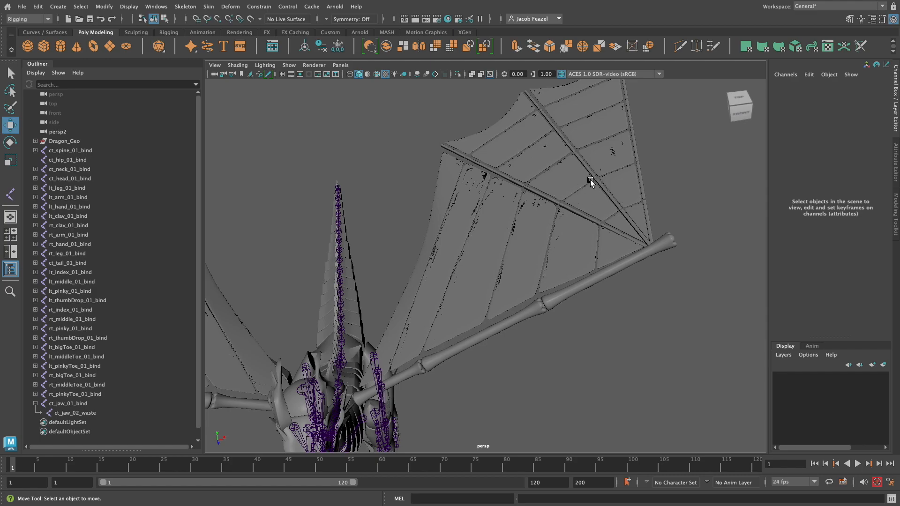
- Draw a straight horizontal chain of four joints in the front view, spanning the left wing arm from base to end
key("space")
key("space")
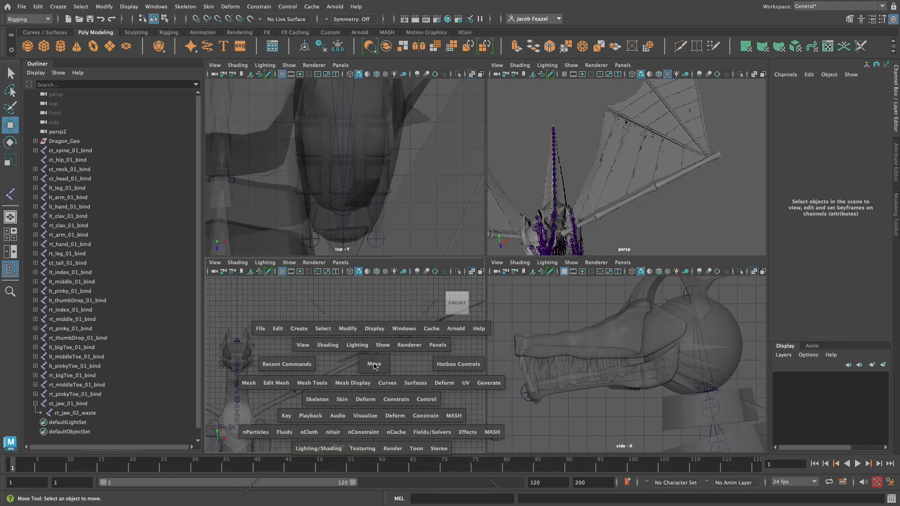
key("space")
scroll(414, 369, "up", 5)
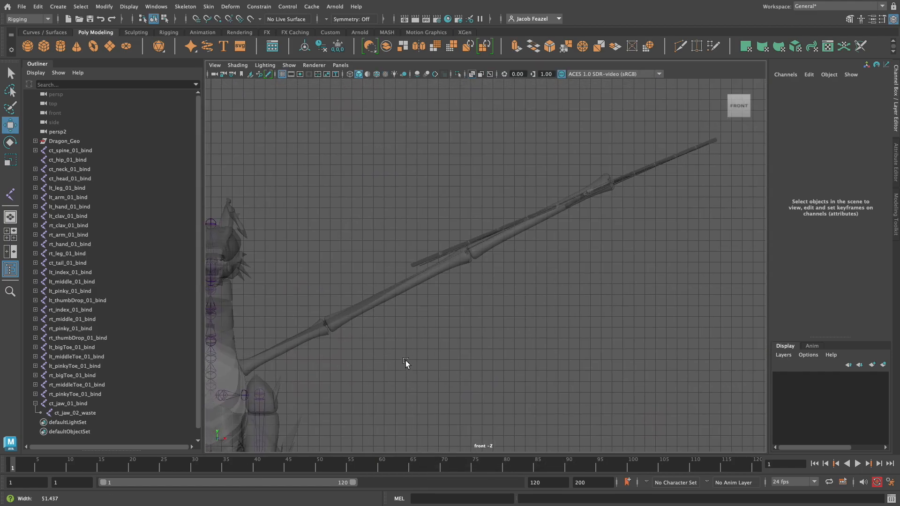
middle_click_drag(405, 363, 438, 355, "alt")
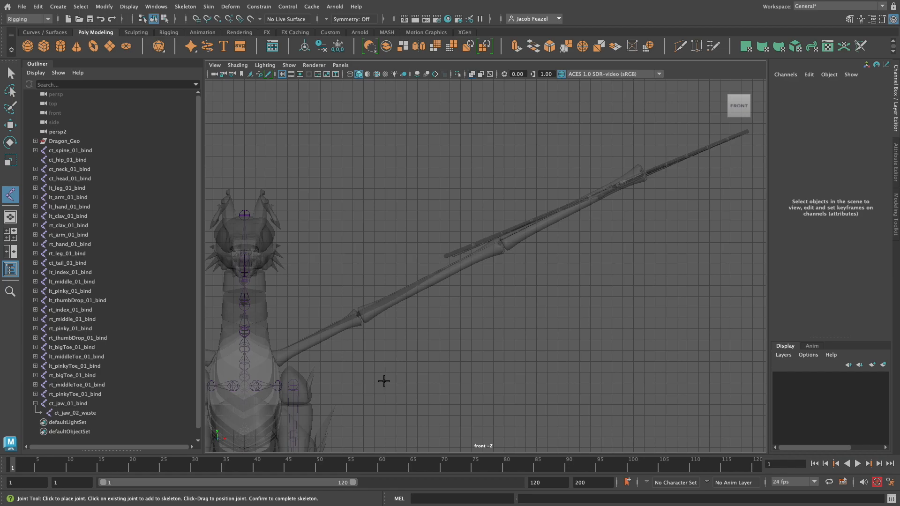
left_click(277, 322)
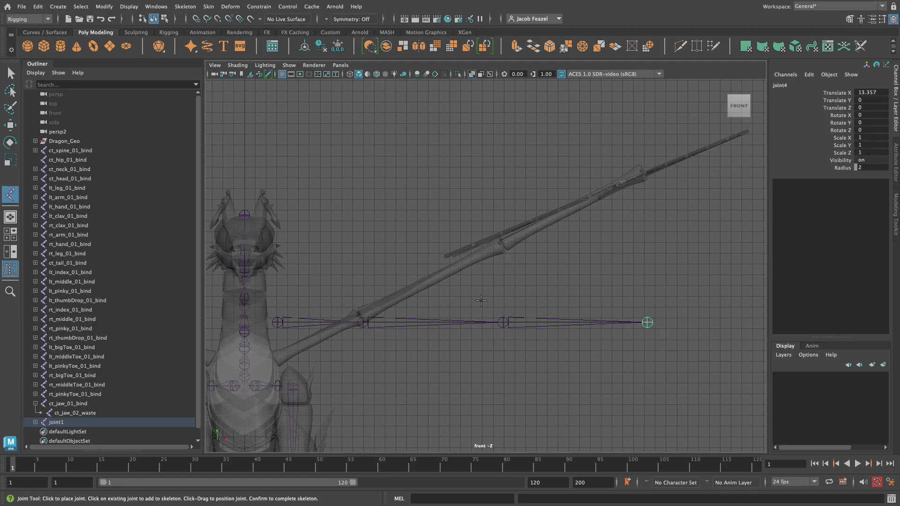
- Move the chain's root joint to the base of the left wing arm, at about X 3.051, Y 19.397, Z 3.412
key("w")
left_click_drag(276, 307, 279, 339)
key("space")
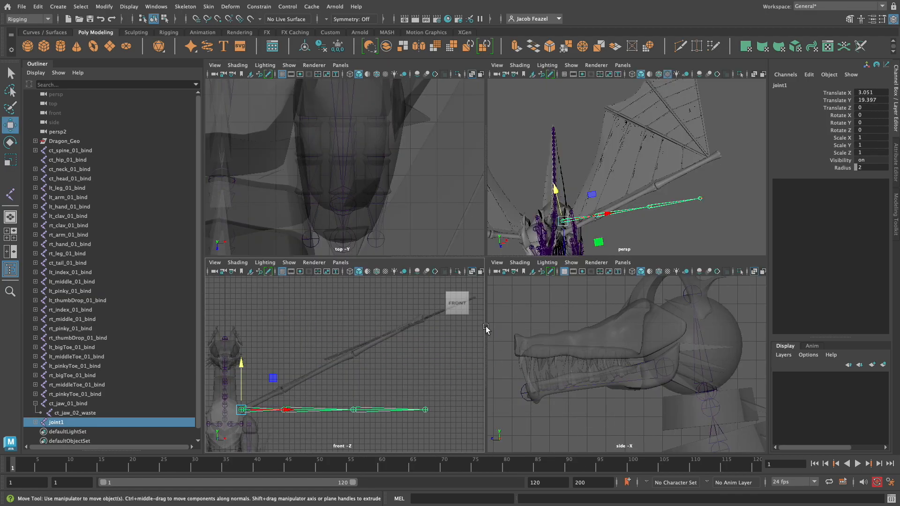
key("space")
scroll(577, 395, "down", 5)
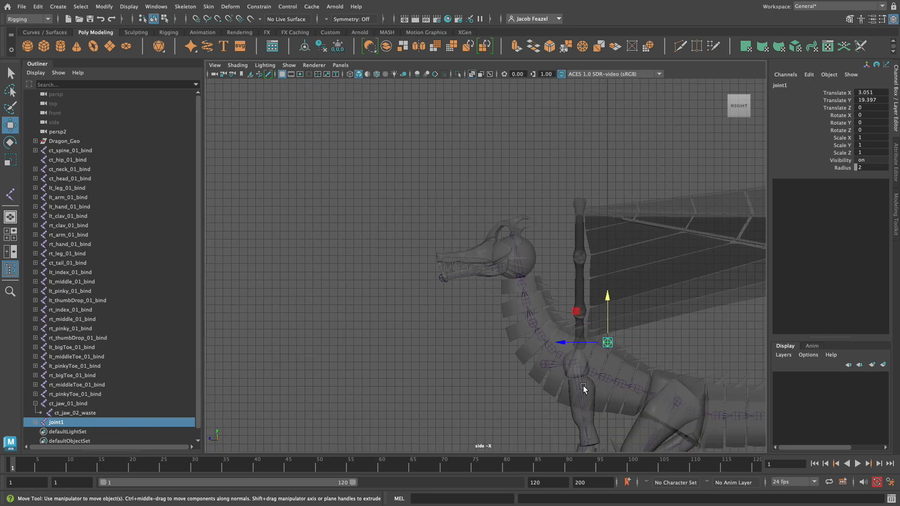
scroll(577, 363, "up", 1)
scroll(577, 363, "up", 3)
middle_click_drag(540, 364, 316, 251, "alt")
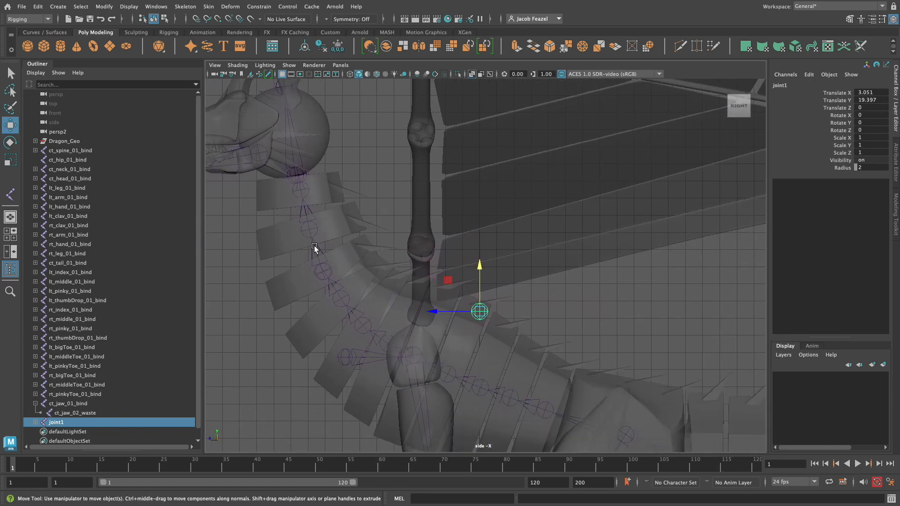
scroll(315, 251, "up", 3)
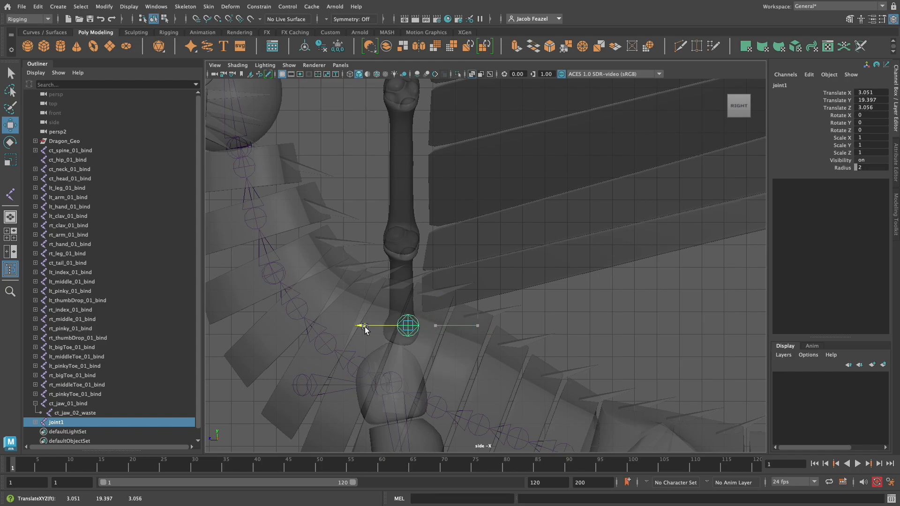
- Rotate the root joint about 26.4 degrees in Z so the chain follows the angle of the wing arm
key("space")
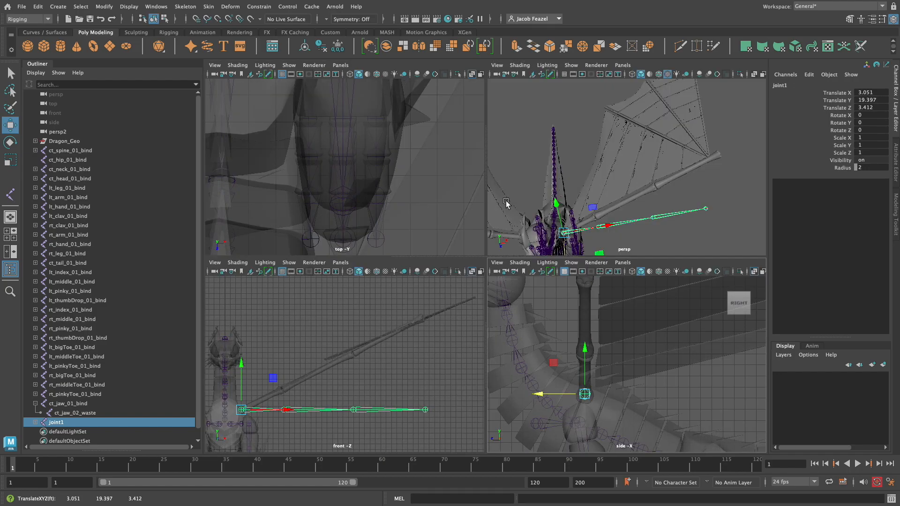
key("space")
left_click_drag(317, 300, 316, 299)
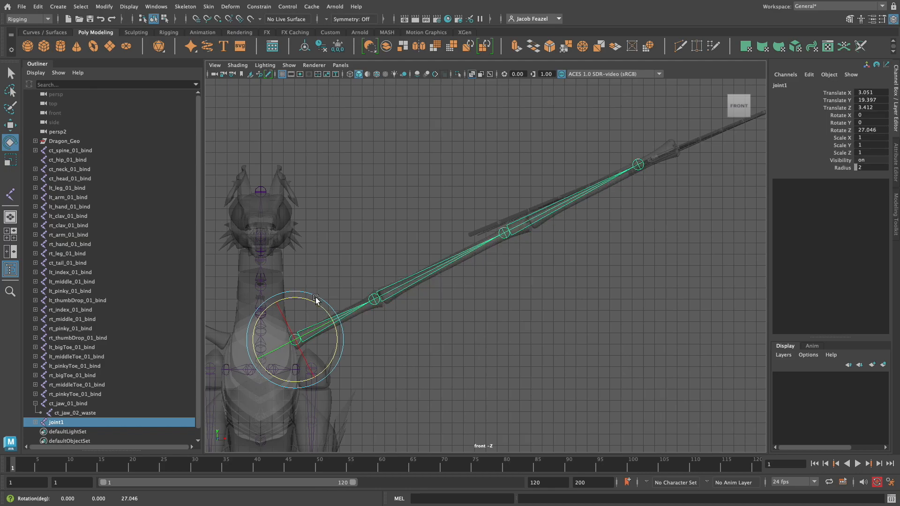
scroll(316, 298, "up", 3)
middle_click_drag(316, 299, 452, 271, "alt")
left_click_drag(352, 324, 361, 331)
- Slide the second and third joints onto the wing arm's bone hinges, with Translate X about 8.441 and 14.73
middle_click_drag(653, 253, 608, 232, "alt")
left_click(410, 268)
key("w")
left_click(836, 93)
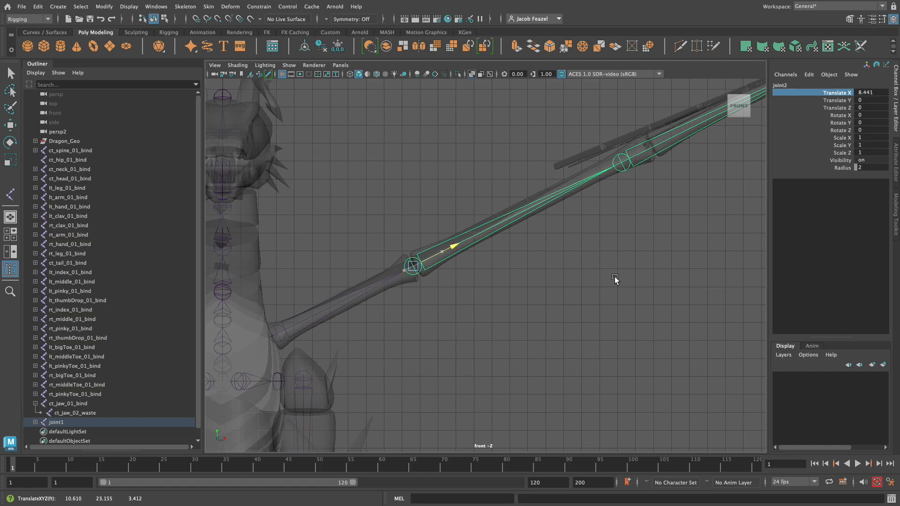
key("Down")
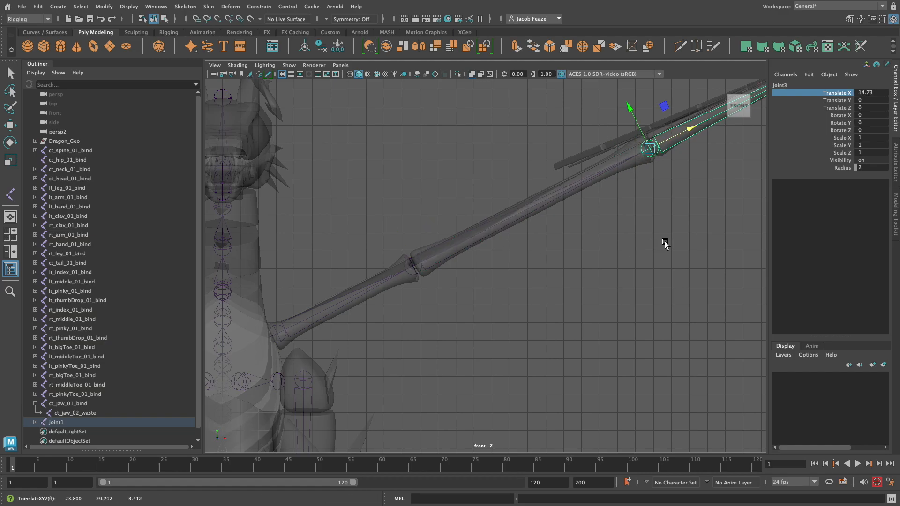
- Slide the fourth joint to the outer end of the wing arm, with Translate X about 14.478
middle_click_drag(664, 241, 417, 384, "alt")
left_click(620, 181)
left_click(621, 188)
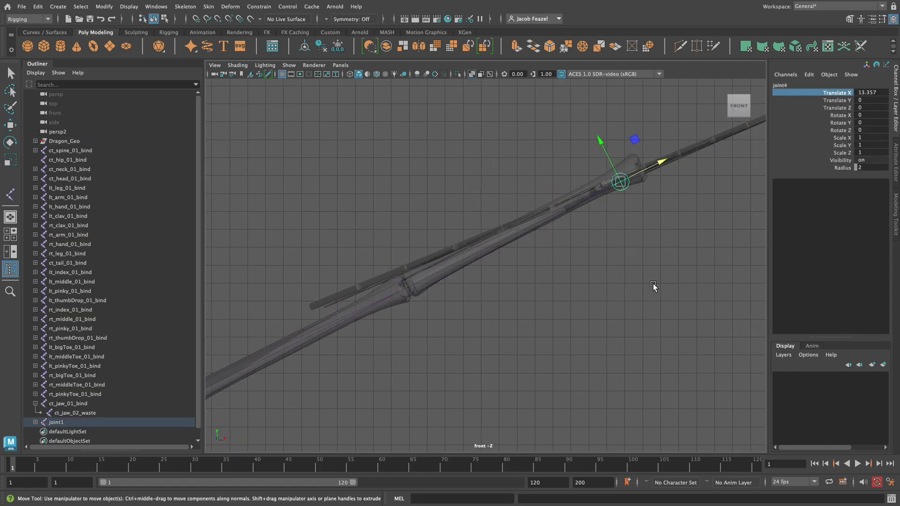
- Freeze the transformations of joint1 through joint4 and check each joint's channel values
left_click_drag(634, 292, 652, 351, "alt")
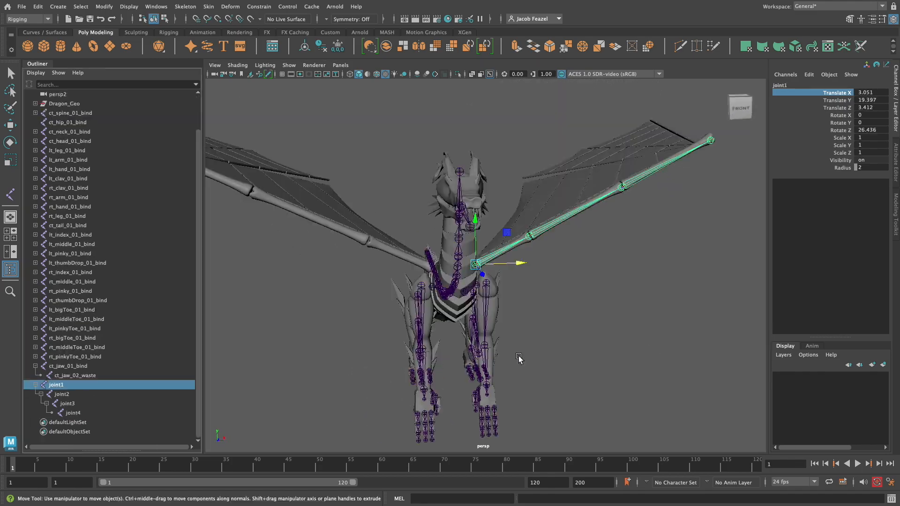
left_click_drag(586, 357, 536, 352, "alt")
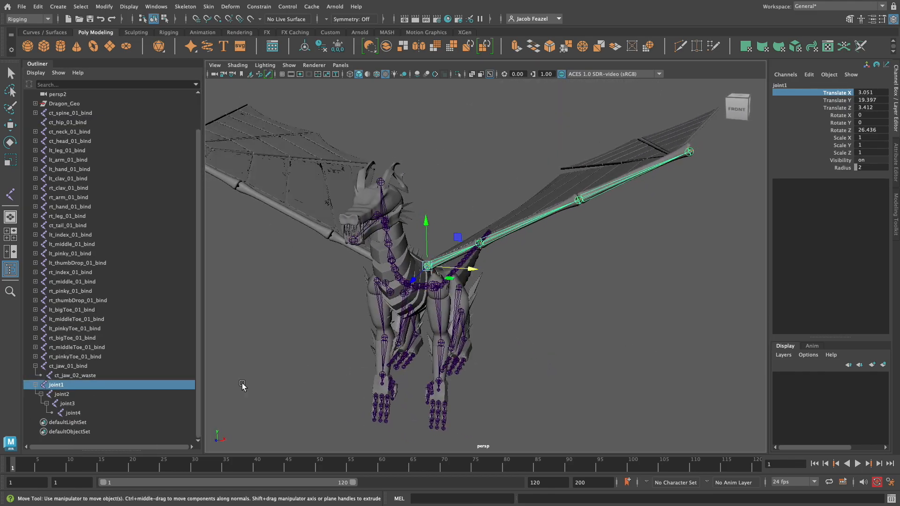
left_click(79, 415, "shift")
left_click_drag(328, 381, 346, 392, "alt")
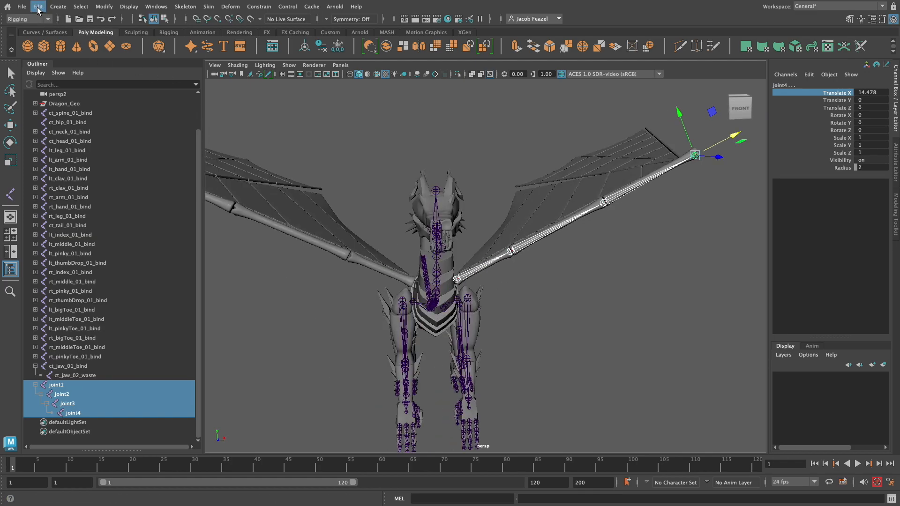
left_click(104, 7)
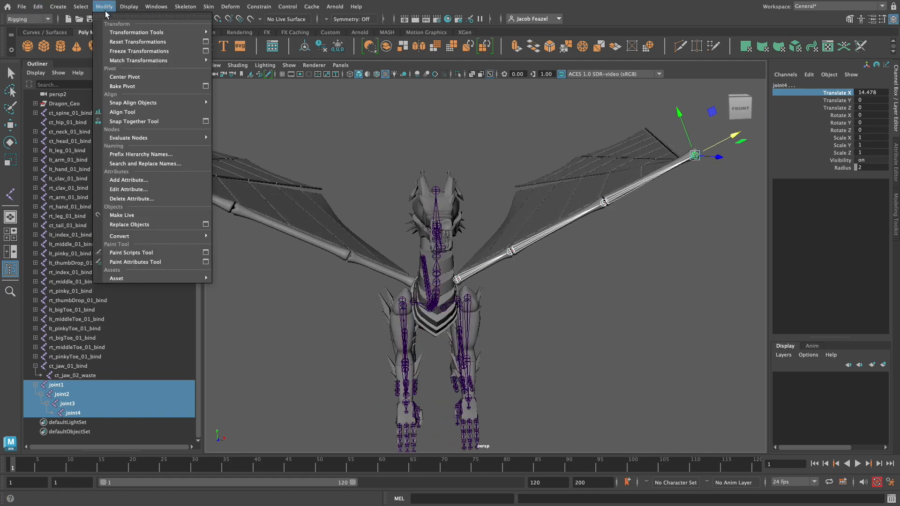
left_click(155, 51)
left_click_drag(451, 281, 346, 349, "alt")
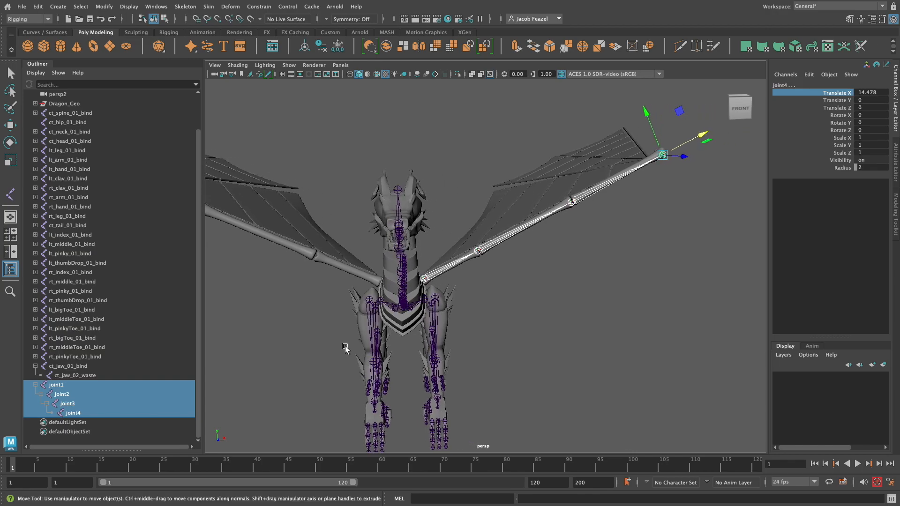
left_click(68, 383)
left_click(69, 394)
left_click(71, 403)
left_click(74, 412)
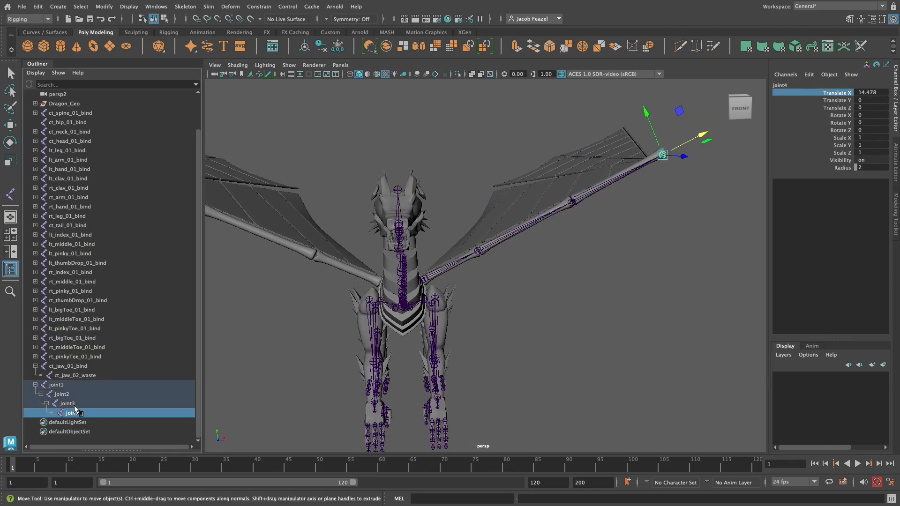
- Rename the root joint lt_wingArm_01_bind and the second joint lt_wingArm_02_bind
left_click(61, 385)
right_click_drag(472, 323, 578, 321, "alt")
middle_click_drag(578, 321, 506, 366, "alt")
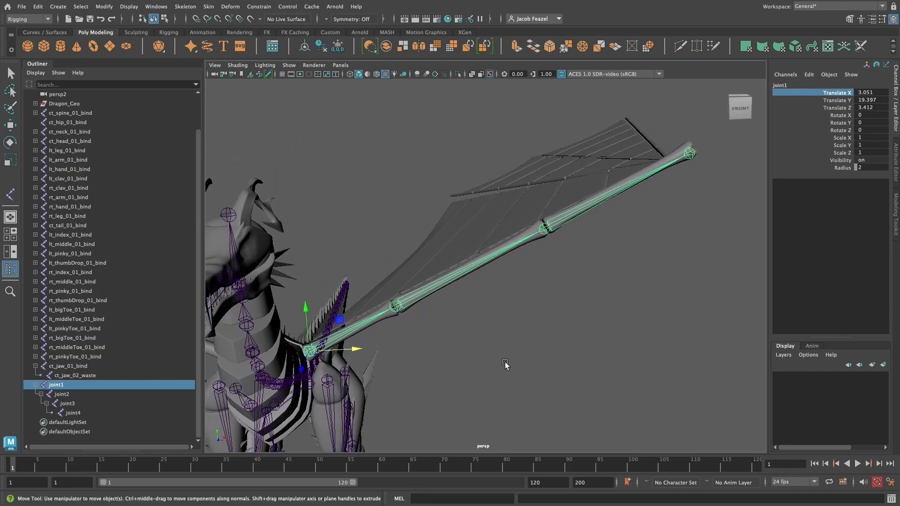
left_click_drag(506, 366, 508, 365, "alt")
double_click(57, 385)
type("lt_")
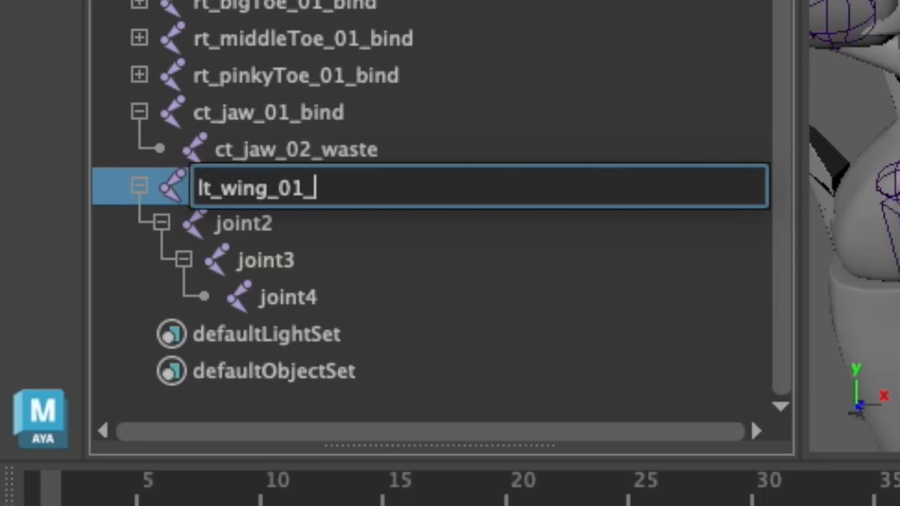
type("wingArm_01_bind")
key("Tab")
type("lt_wingArm")
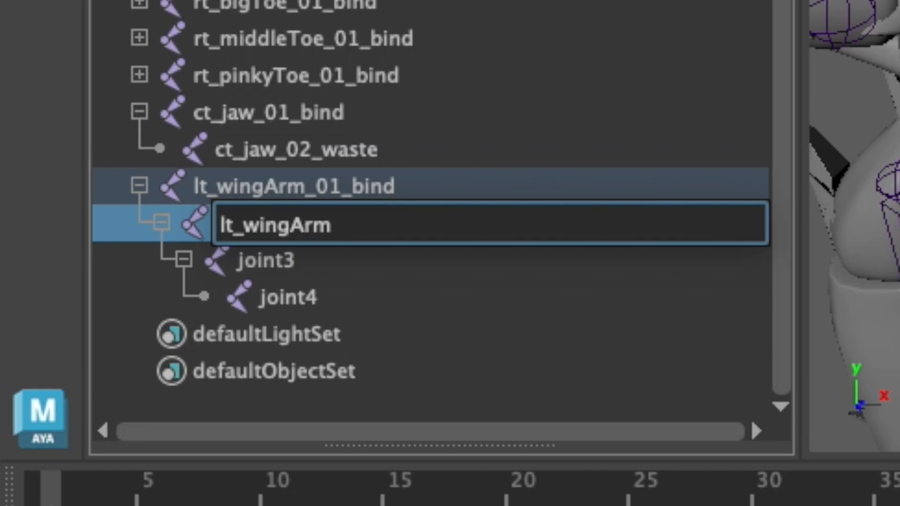
type("_02_bind")
- Rename the third joint lt_wingArm_03_bind and the end joint lt_wingArm_04_waste
key("Tab")
type("lt_wingArm_03_bi")
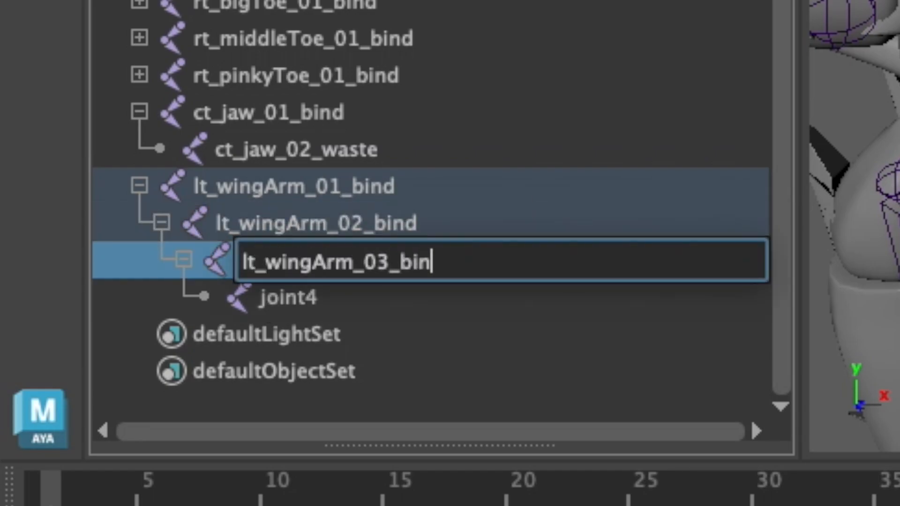
type("nd")
key("Tab")
type("lt_wingArm_04_waste")
key("Return")
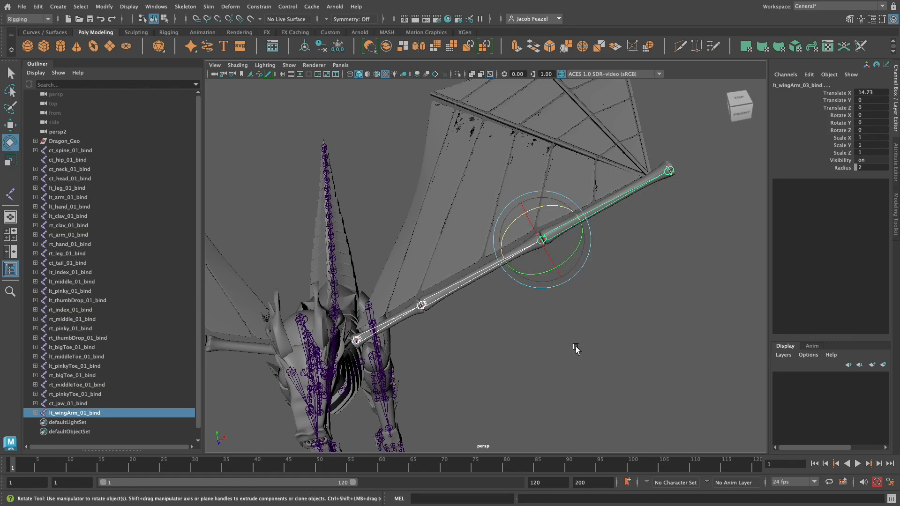
- Test-rotate the first three wing arm joints together to try bending the wing chain
left_click_drag(576, 349, 595, 361, "alt")
left_click_drag(572, 201, 607, 247)
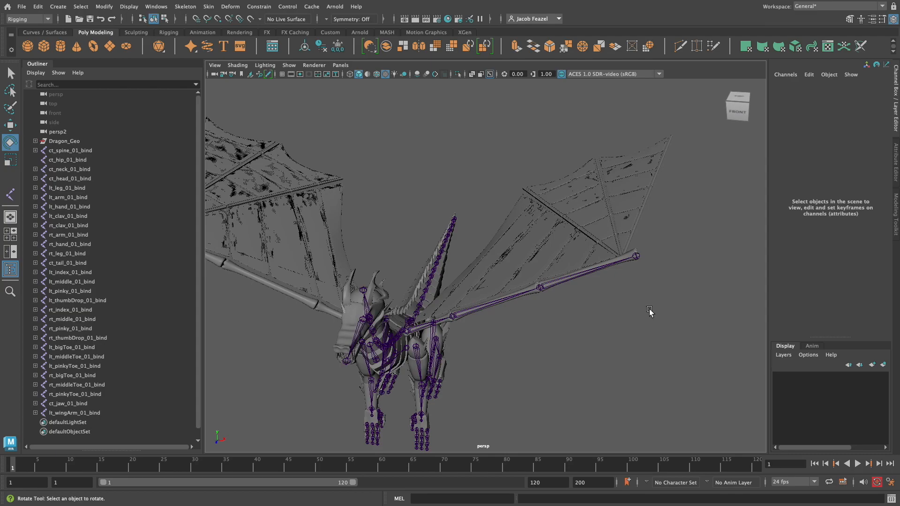
- Draw a new straight joint chain in the side view, running from above the wing arm's tip back over the membrane
key("space")
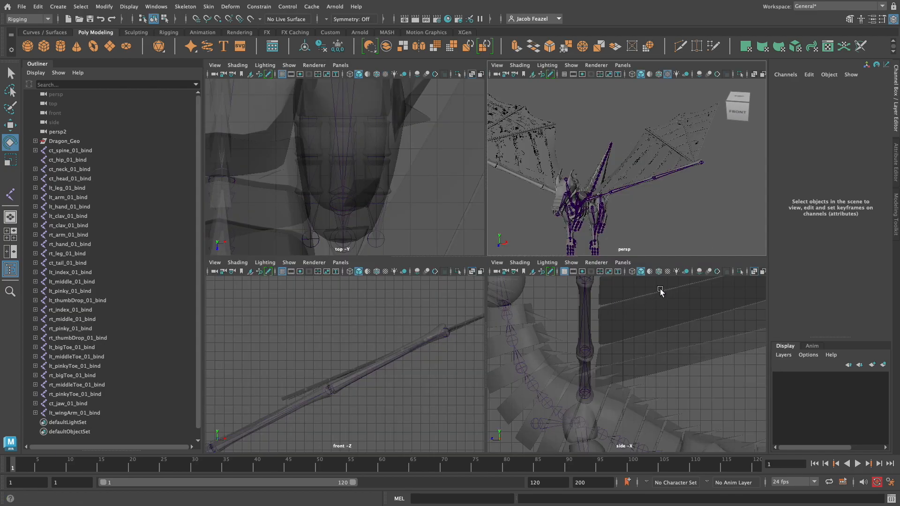
key("space")
scroll(440, 380, "down", 5)
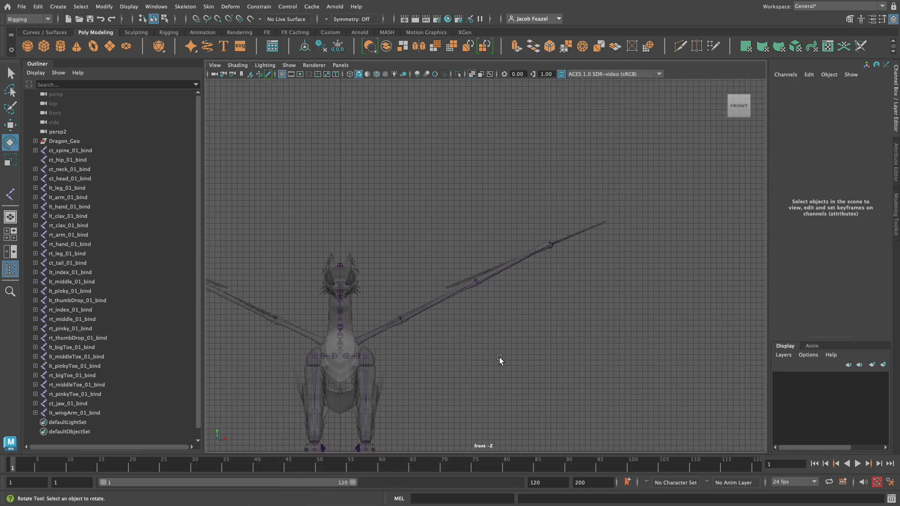
scroll(459, 343, "up", 3)
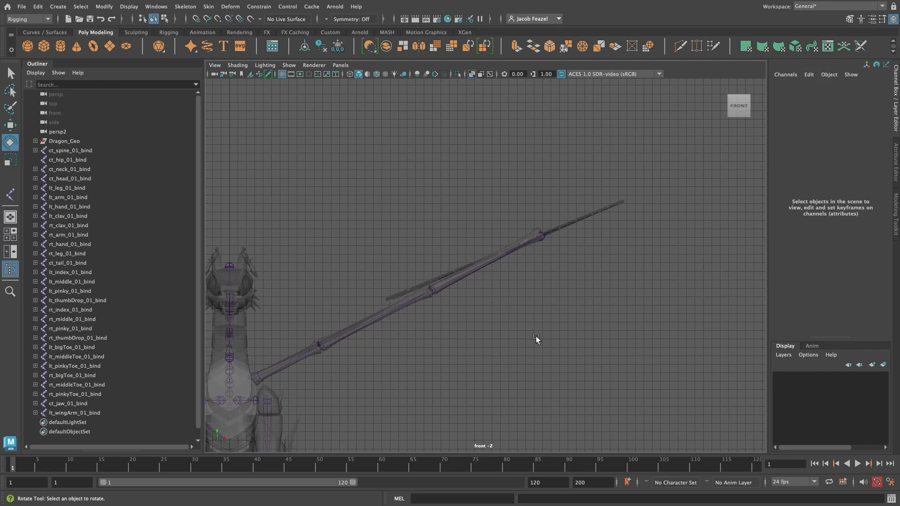
key("space")
key("space")
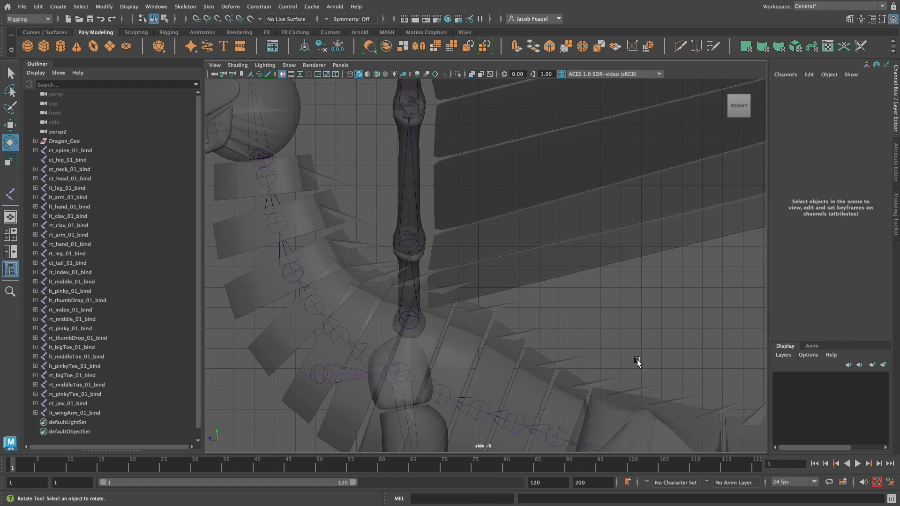
scroll(637, 359, "down", 5)
middle_click_drag(625, 329, 536, 384, "alt")
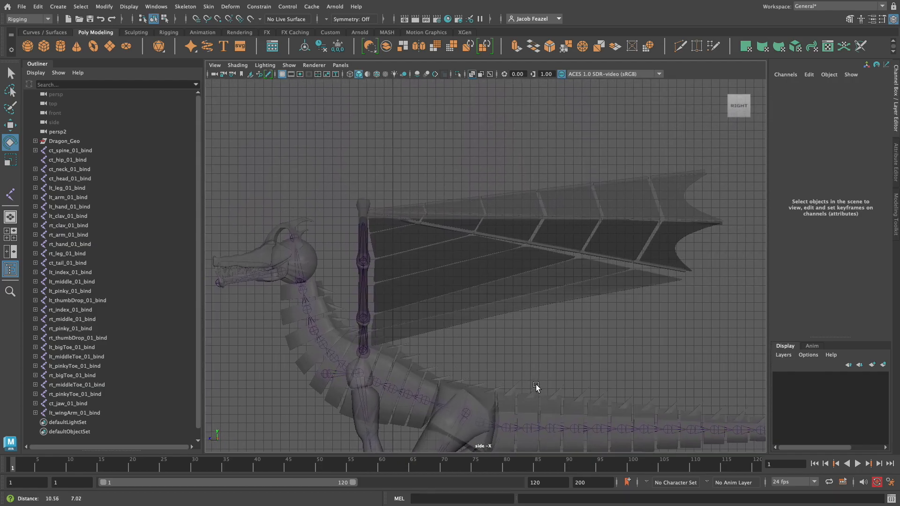
left_click(370, 190)
left_click(560, 191)
- Move the root of the new joint chain sideways out toward the tip of the left wing arm
left_click(56, 422)
key("w")
key("space")
key("space")
left_click_drag(432, 239, 683, 249)
key("space")
key("space")
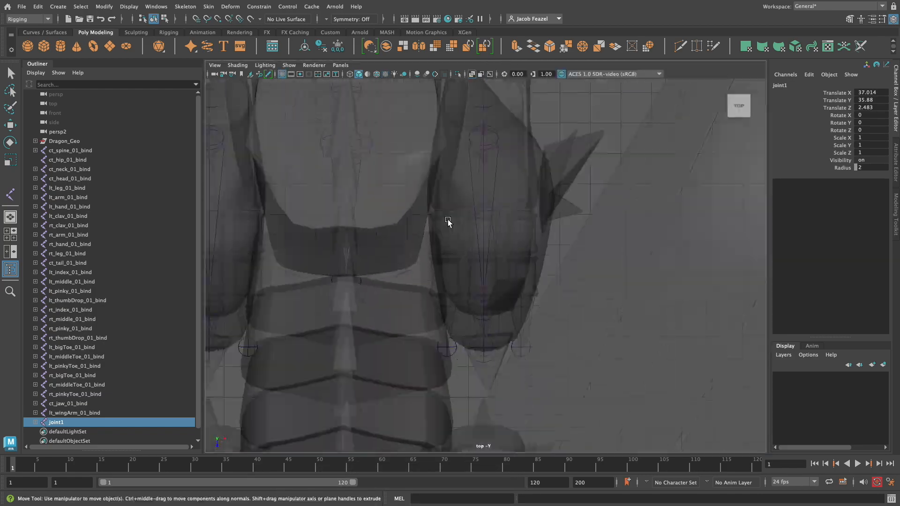
- Shift the chain's root joint to about X 34.54, Y 35.25, near where the finger bones meet the wing arm
scroll(448, 223, "down", 5)
scroll(491, 291, "down", 5)
key("space")
key("space")
left_click(35, 422)
left_click(62, 431)
left_click_drag(608, 215, 513, 341, "alt")
key("Up")
key("space")
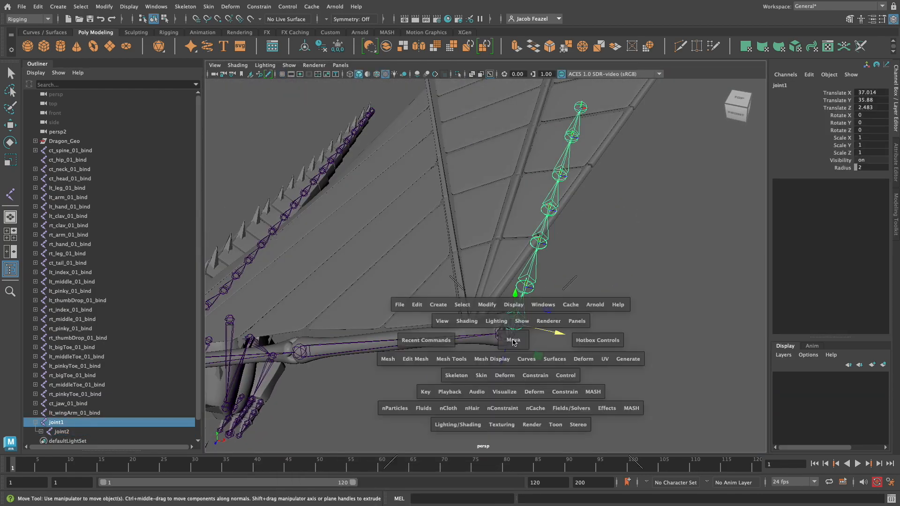
scroll(378, 342, "up", 10)
scroll(608, 223, "up", 5)
scroll(567, 344, "up", 8)
left_click_drag(422, 342, 296, 343)
left_click_drag(628, 178, 558, 183, "alt")
left_click_drag(575, 121, 576, 136)
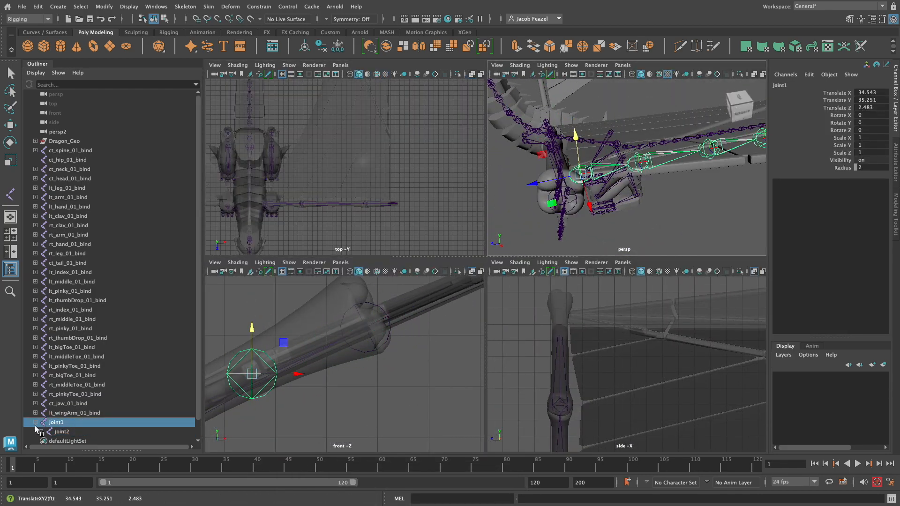
- Expand the new chain's hierarchy and set the radius of all seven joints to 1
left_click(40, 432, "shift")
left_click(90, 413, "shift")
left_click(870, 168)
type("1")
key("Return")
left_click(638, 225)
key("space")
- Rotate the chain from its root joint so that it aims along the lowest wing finger bone
left_click(55, 357)
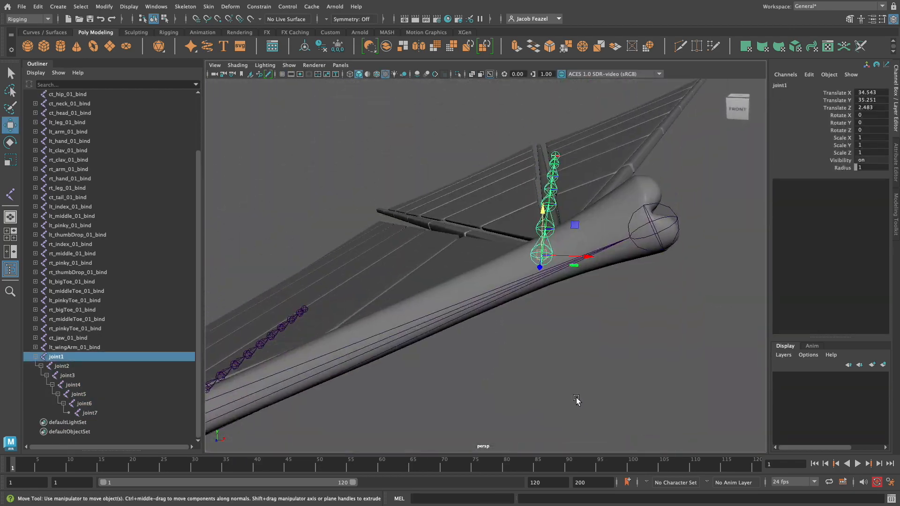
left_click_drag(571, 421, 564, 444, "alt")
key("e")
left_click_drag(536, 276, 533, 249)
key("space")
key("space")
key("space")
left_click_drag(357, 375, 399, 353)
- Move the chain's root joint into the base of the lowest finger bone beside the wing arm
key("w")
middle_click_drag(416, 162, 411, 223, "alt")
scroll(381, 200, "up", 5)
scroll(609, 342, "up", 10)
left_click_drag(609, 155, 581, 201, "alt")
middle_click_drag(581, 201, 556, 181, "alt")
scroll(609, 187, "up", 8)
scroll(694, 195, "up", 5)
left_click_drag(749, 207, 742, 207)
middle_click_drag(618, 208, 577, 136, "alt")
- Adjust a joint's Translate X to slide it along the lowest finger bone
left_click(693, 141)
left_click(836, 92)
middle_click_drag(703, 187, 670, 191)
left_click(720, 243)
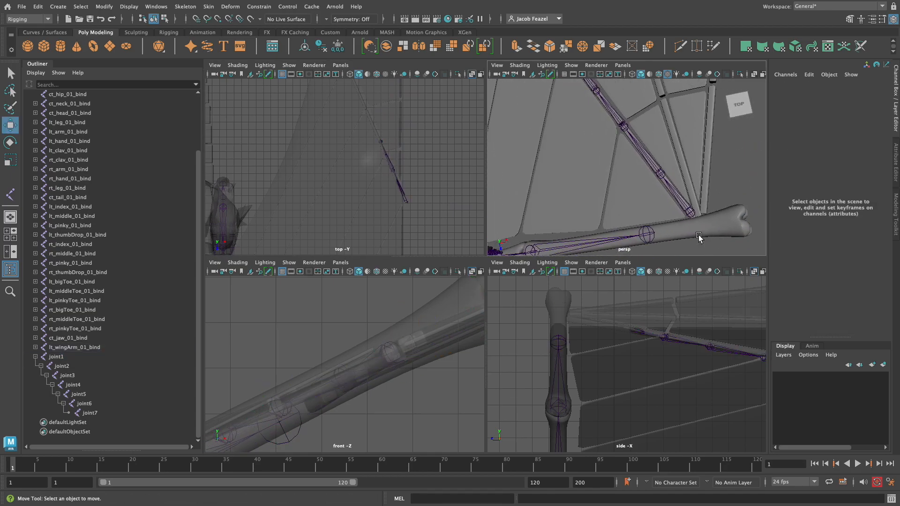
- Refine the root joint's rotation so the whole chain runs inside the lowest finger bone
left_click_drag(720, 243, 659, 207, "alt")
left_click(664, 193)
scroll(665, 199, "up", 5)
key("e")
left_click_drag(703, 171, 656, 202)
scroll(696, 205, "up", 5)
middle_click_drag(697, 205, 701, 204)
left_click_drag(701, 204, 715, 203, "alt")
scroll(703, 201, "up", 4)
scroll(281, 221, "up", 8)
middle_click_drag(450, 187, 378, 202, "alt")
left_click(393, 198)
key("ctrl+z")
- Slide the chain's second joint along its Translate X to meet the first crossing rib of the membrane
scroll(623, 188, "down", 8)
scroll(439, 187, "down", 5)
left_click_drag(652, 180, 642, 125, "alt")
scroll(261, 147, "up", 8)
middle_click_drag(261, 147, 421, 265, "alt")
left_click_drag(607, 114, 593, 199, "alt")
key("w")
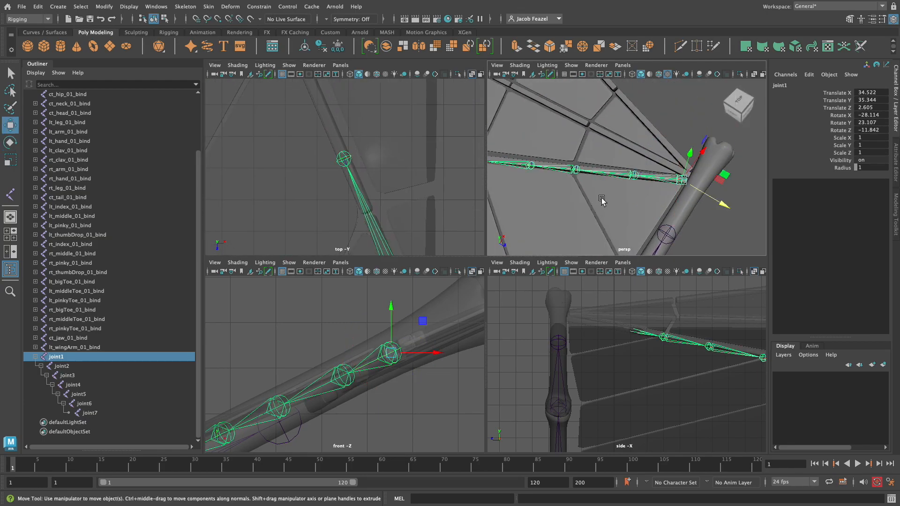
key("Down")
left_click(836, 93)
middle_click_drag(659, 187, 603, 193)
- Slide the next joints down the chain along Translate X to match the following membrane ribs
key("space")
middle_click_drag(374, 300, 552, 311, "alt")
left_click_drag(551, 310, 577, 323, "alt")
left_click(570, 235)
left_click(580, 231)
middle_click_drag(574, 274, 477, 283)
middle_click_drag(477, 283, 634, 261, "alt")
left_click(541, 252)
middle_click_drag(538, 272, 725, 257)
- Slide the remaining outer joints along Translate X so the chain ends at the finger bone's tip
left_click(594, 256)
middle_click_drag(580, 284, 659, 261)
left_click(542, 255)
middle_click_drag(583, 297, 520, 306)
mouse_move(520, 305)
middle_mouse_down("alt")
mouse_move(599, 289)
mouse_move(524, 309)
middle_mouse_up("alt")
left_click(446, 262)
middle_click_drag(524, 309, 429, 291, "alt")
middle_click_drag(698, 281, 474, 321, "alt")
left_click_drag(473, 322, 492, 309, "alt")
- Duplicate the finished finger chain from its root and rotate the copy toward the middle finger bone
left_click(586, 242)
middle_click_drag(588, 248, 257, 329, "alt")
left_click(655, 217)
key("e")
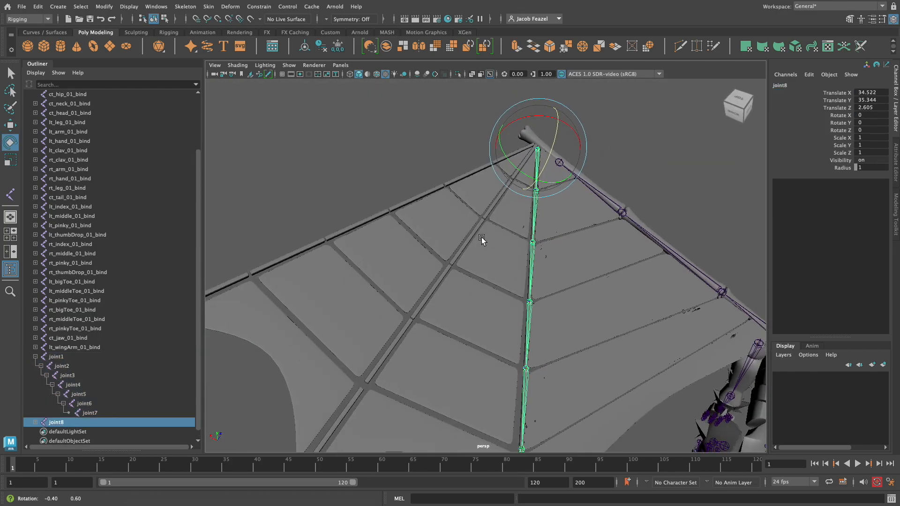
left_click_drag(482, 239, 508, 227, "alt")
left_click_drag(547, 121, 534, 117)
left_click_drag(495, 375, 505, 275, "alt")
left_click_drag(516, 171, 509, 184)
- Fine-tune the duplicated root joint's rotation and position so the chain sits inside the middle finger bone
left_click(524, 237)
scroll(523, 237, "up", 4)
left_click_drag(524, 237, 505, 255, "alt")
left_click(56, 422)
left_click_drag(504, 183, 526, 291)
scroll(526, 291, "up", 4)
middle_click_drag(526, 291, 416, 309, "alt")
key("w")
left_click_drag(718, 166, 714, 159)
left_click_drag(741, 169, 743, 169)
- Slide the child joints of the middle finger chain along Translate X onto the rib crossings and the bone's tip
left_click(573, 212)
middle_click_drag(557, 248, 614, 271, "alt")
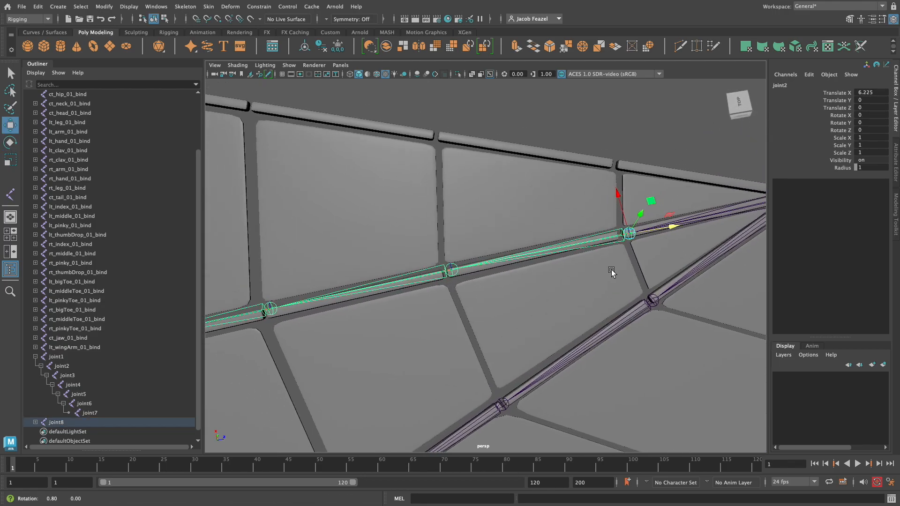
left_click_drag(615, 271, 605, 273, "alt")
key("Down")
left_click_drag(479, 329, 500, 261, "alt")
key("Down")
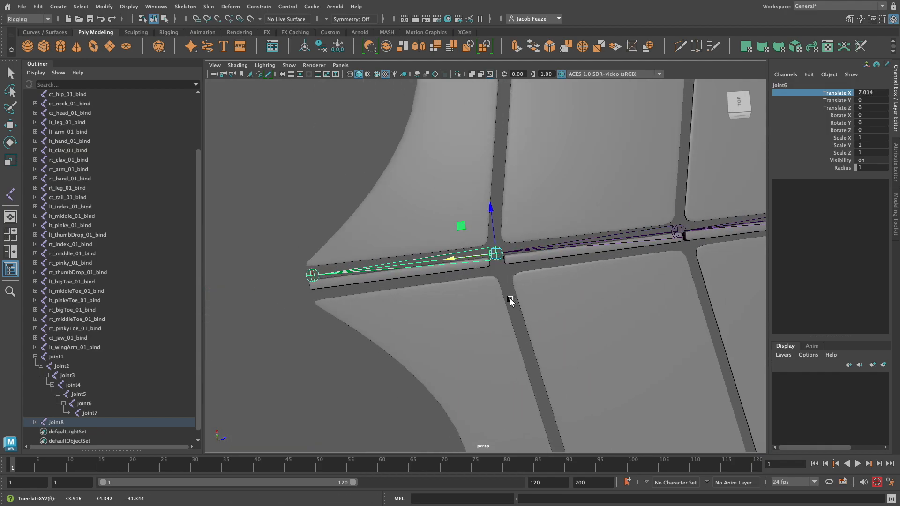
left_click_drag(416, 342, 505, 279, "alt")
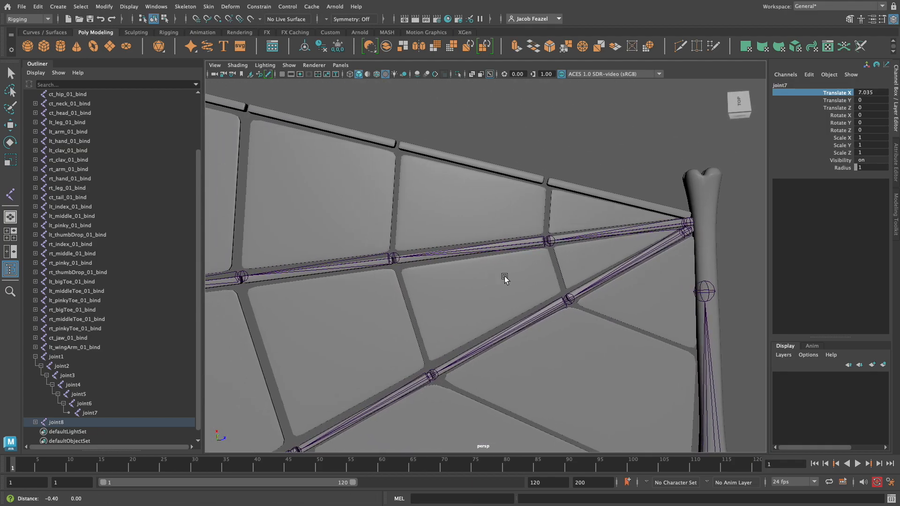
- Duplicate the middle finger chain and fit the copy to the remaining outer finger bone
scroll(562, 263, "up", 4)
left_click(628, 240)
key("e")
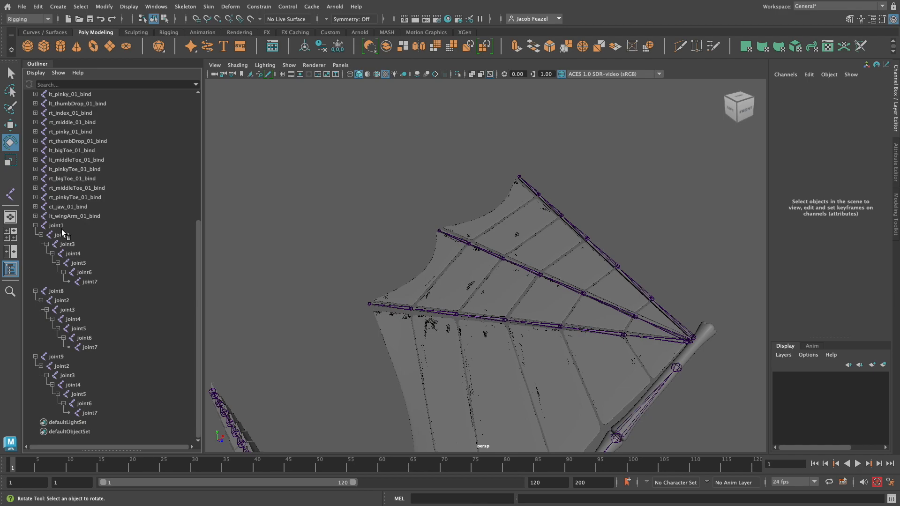
- Freeze the transformations of every joint in the three wing finger chains
left_click(62, 228)
left_click(87, 411, "shift")
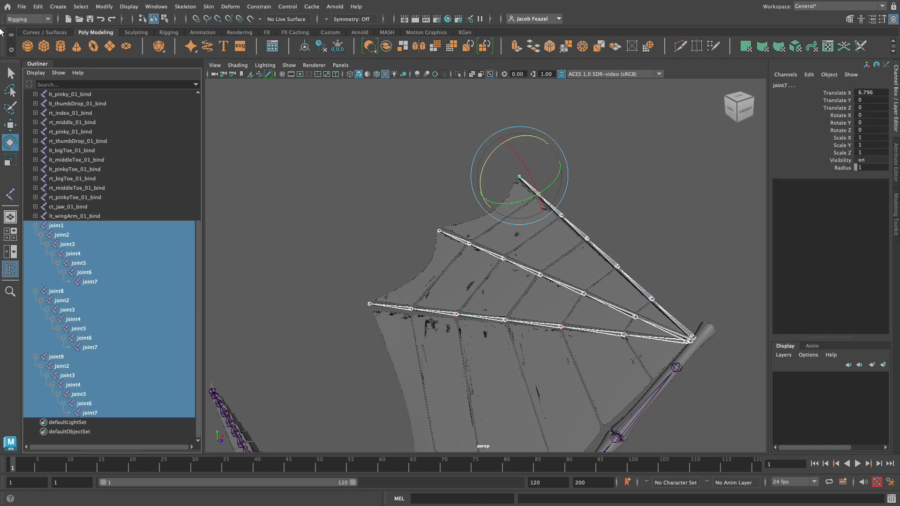
left_click(102, 7)
left_click(140, 53)
left_click(325, 162)
- Examine the rotation values of the joints down the three finger chains
left_click(56, 225)
key("Down")
key("Down")
key("Down")
key("Down")
key("Down")
key("Down")
key("Down")
key("Down")
key("Down")
key("Down")
key("Down")
key("Down")
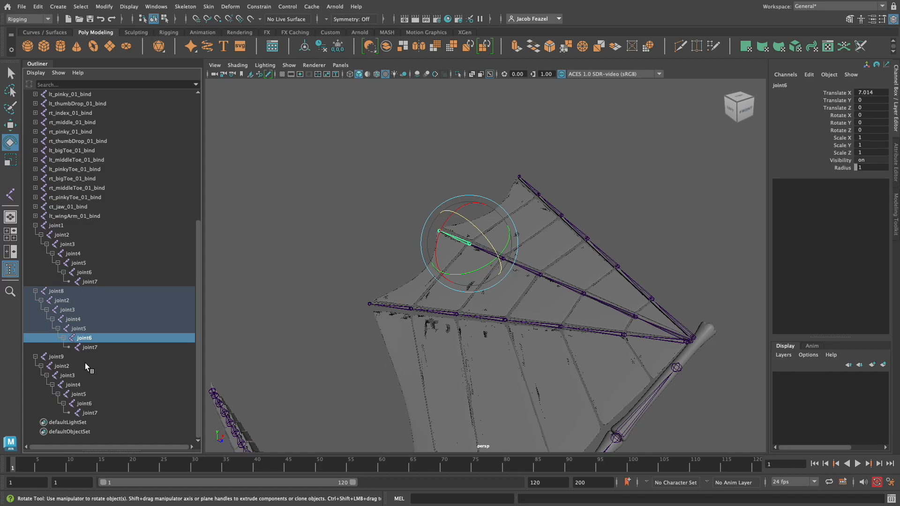
left_click(83, 382)
left_click(91, 393)
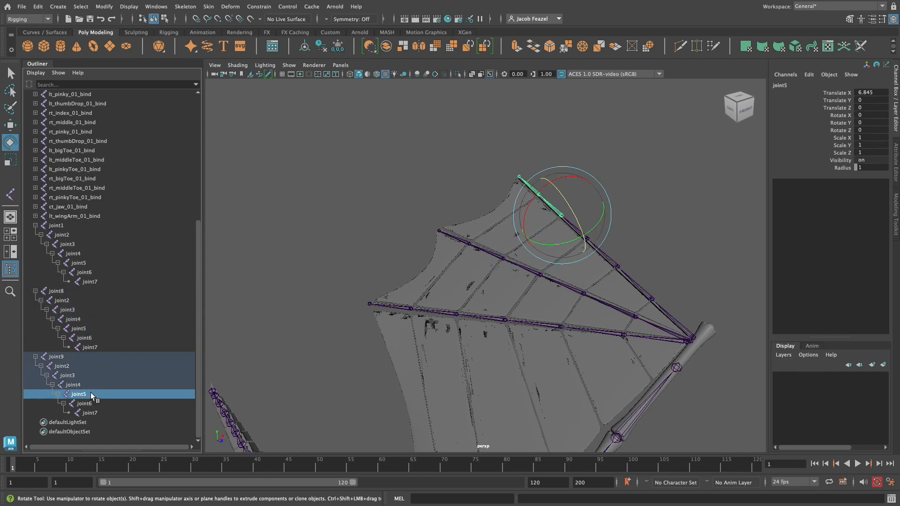
left_click(361, 201)
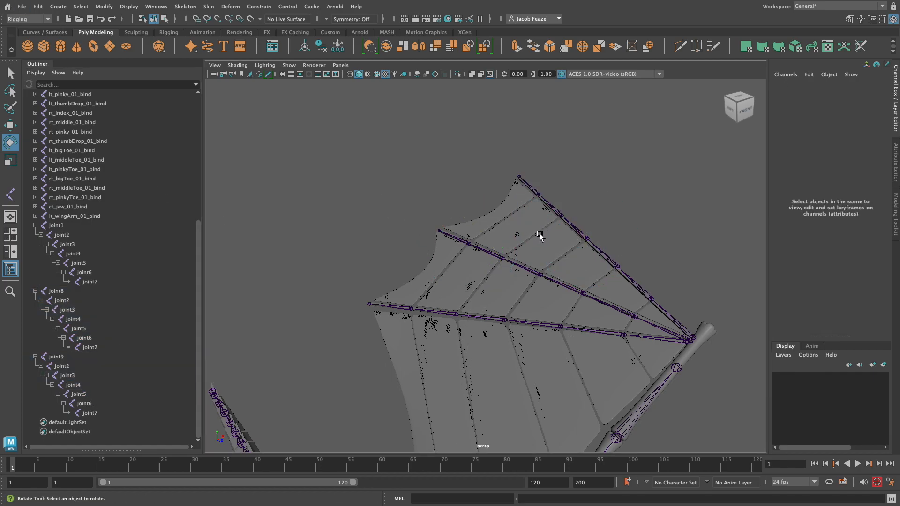
- Rename the newest finger chain's root joint lt_wingFinger1_01_bind and its second joint lt_wingFinger1_02_bind
left_click_drag(608, 277, 512, 295, "alt")
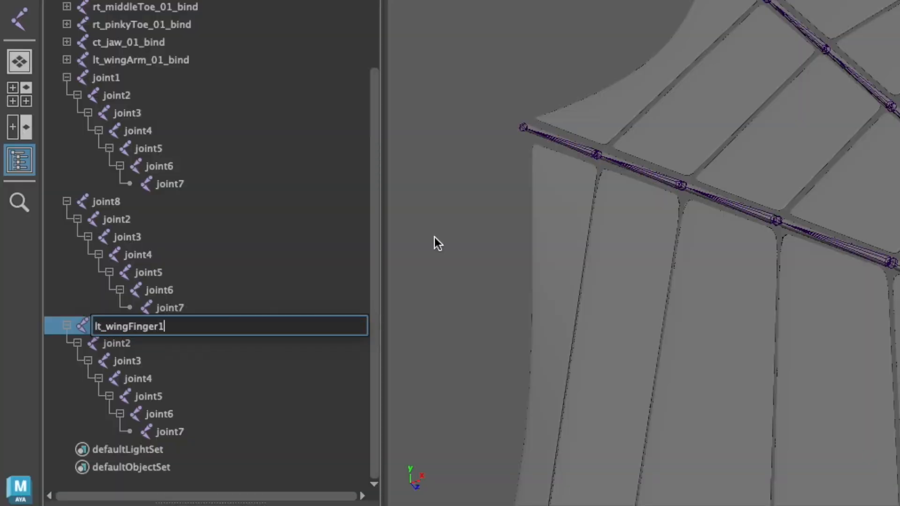
type("01_bind")
double_click(141, 343)
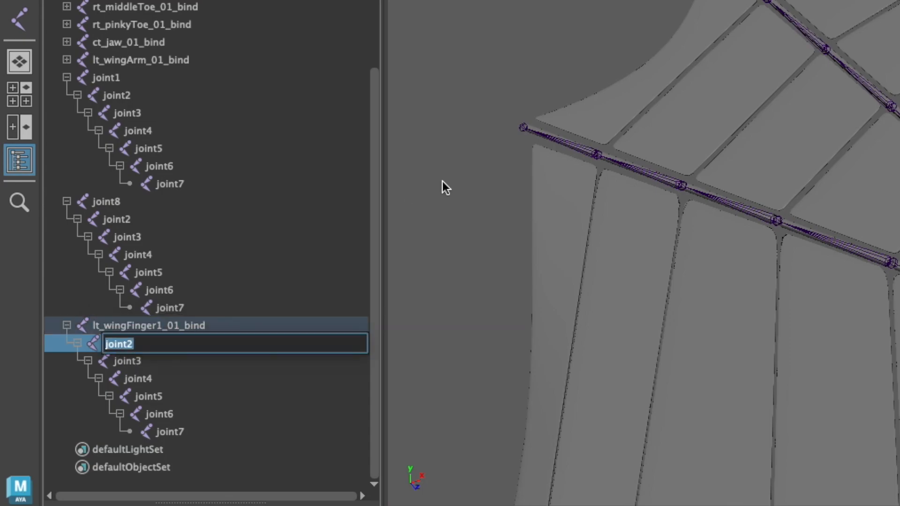
type("bind")
key("Return")
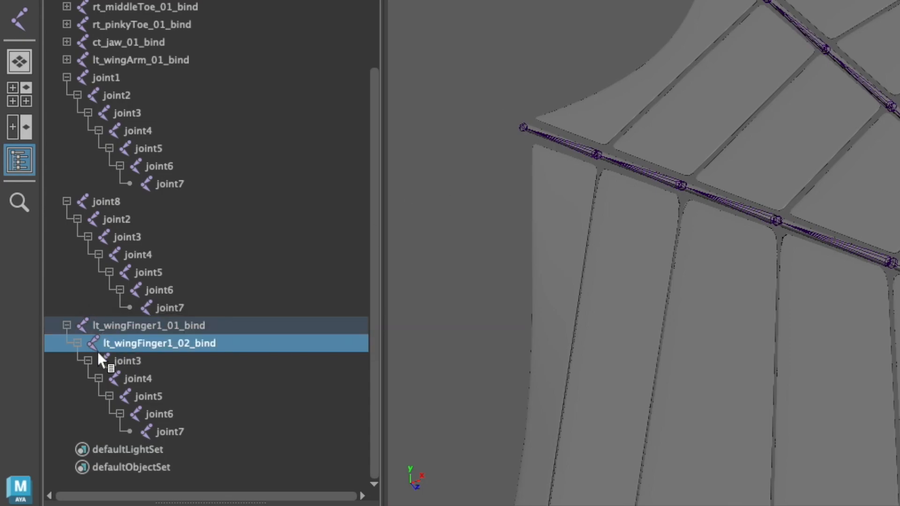
- Rename the same chain's third joint lt_wingFinger1_03_bind and fourth joint lt_wingFinger1_04_bind
double_click(75, 360)
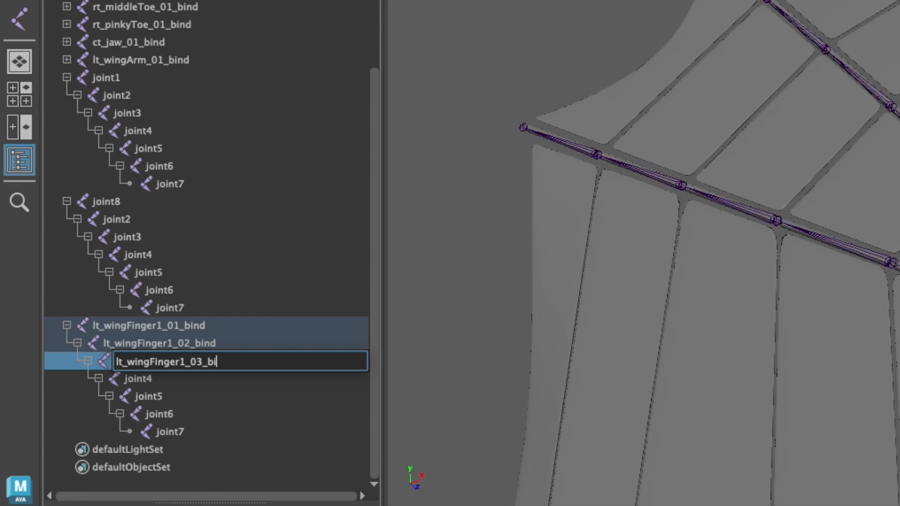
type("ind")
key("Return")
double_click(140, 379)
type("lt_wingFinger")
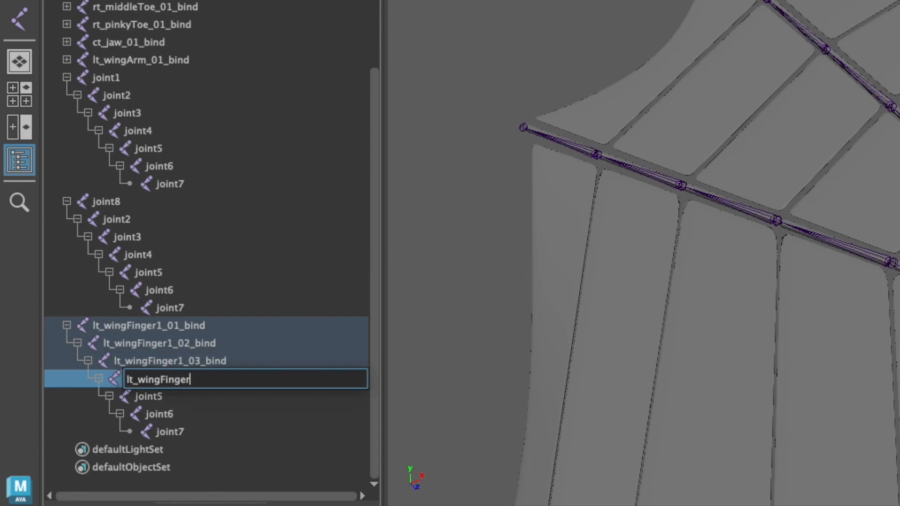
type("1_04_bind")
key("Return")
- Rename the same chain's remaining joints lt_wingFinger1_05_bind, lt_wingFinger1_06_bind and lt_wingFinger1_07_waste
double_click(201, 393)
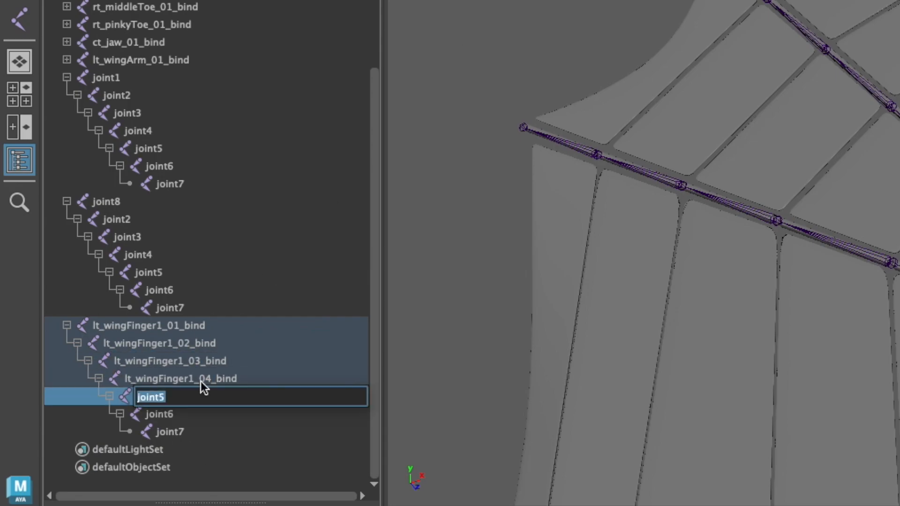
type("lt_wingFinger1_05_bind")
key("Return")
double_click(255, 414)
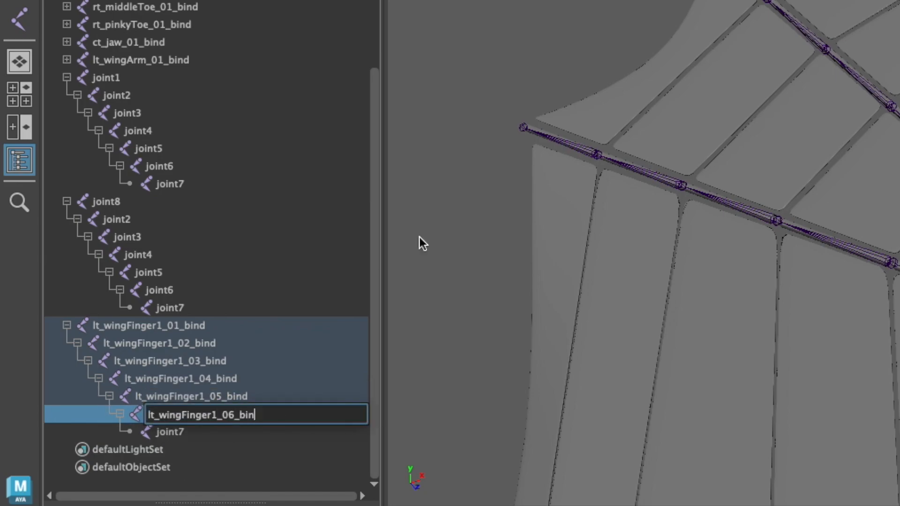
type("d")
key("Tab")
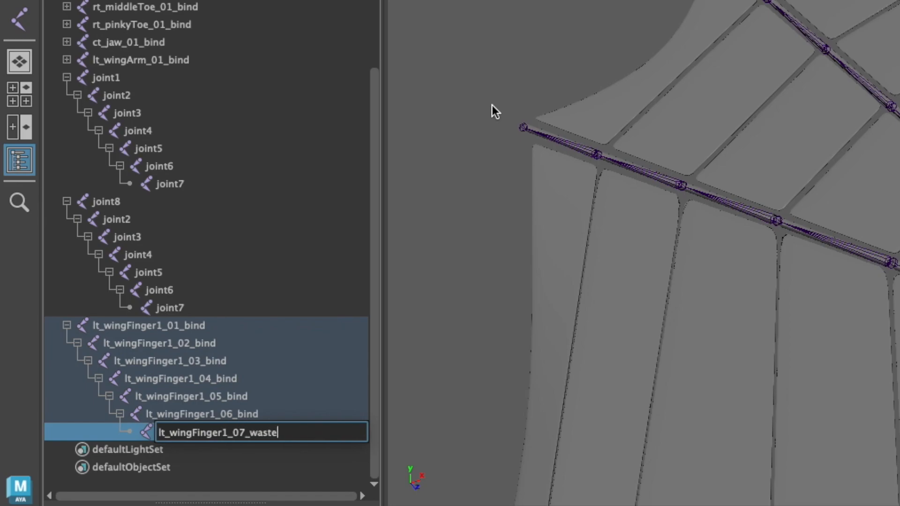
key("Return")
- Rename the first three joints of the joint8 chain lt_wingFinger2_01_bind, lt_wingFinger2_02_bind and lt_wingFinger2_03_bind
double_click(128, 199)
type("lt_wingFinger")
type("_bind")
key("Return")
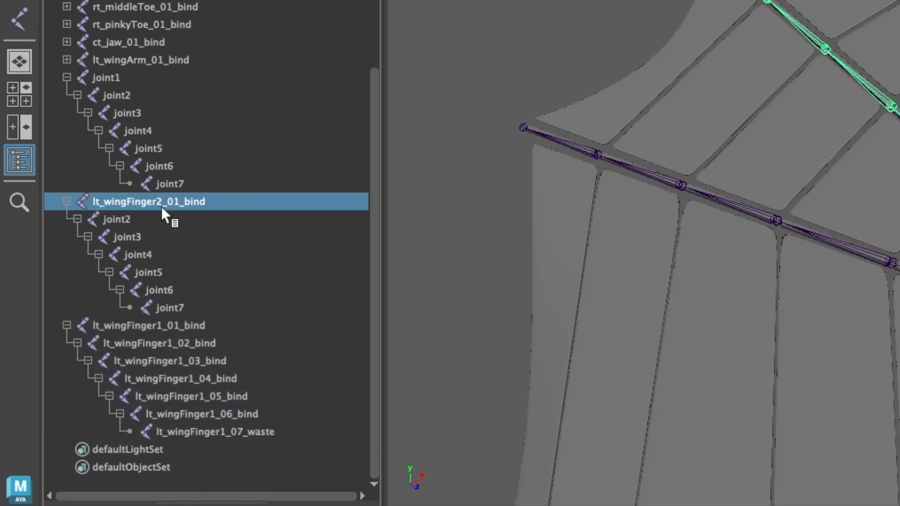
double_click(162, 218)
type("lt_wingFinger2_02_bind")
key("Tab")
type("lt_wingFinger2_03_bind")
key("Tab")
- Rename the second finger chain's remaining joints lt_wingFinger2_04_bind, lt_wingFinger2_05_bind, lt_wingFinger2_06_bind and lt_wingFinger2_07_waste
type("lt_wingFinger2_04_bind")
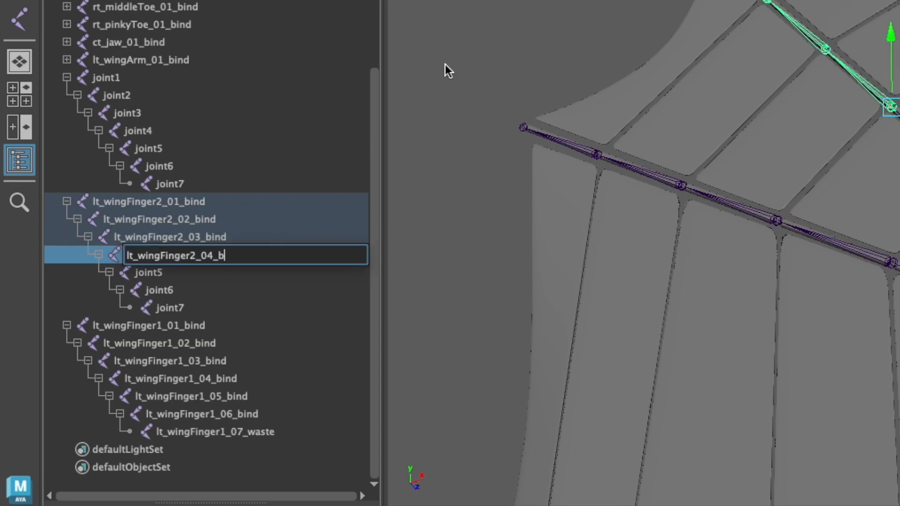
key("Tab")
type("lt_wingFinger2_05_bind")
left_click(184, 295)
double_click(184, 293)
type("lt_wingFinger2_06_bind")
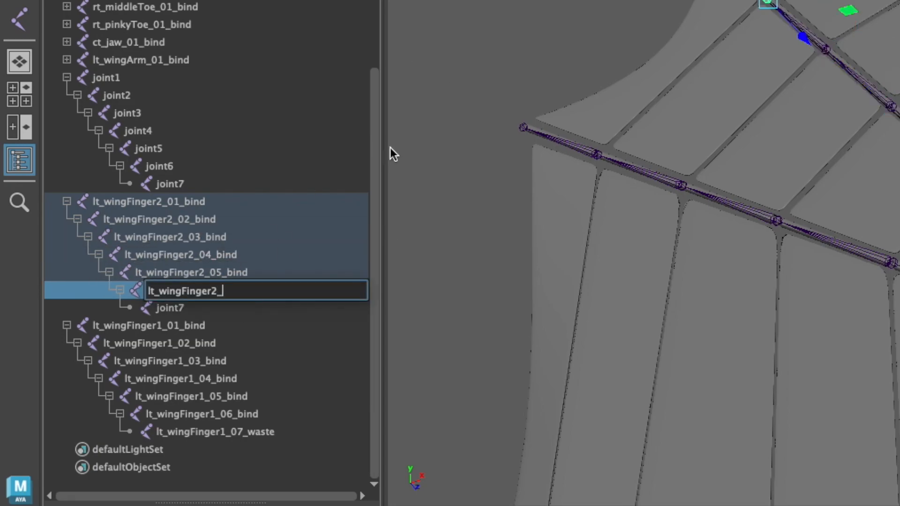
key("Tab")
type("lt_wingFinger2_07_waste")
key("Return")
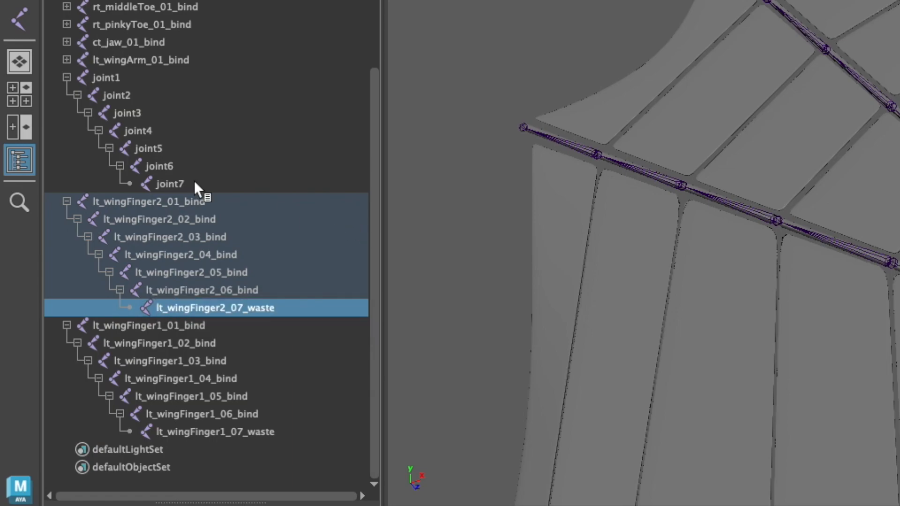
- Rename the first three joints of the joint1 chain lt_wingFinger3_01_bind, lt_wingFinger3_02_bind and lt_wingFinger3_03_bind
double_click(171, 76)
type("lt_wingFinger3_01_bind")
key("Return")
key("Tab")
type("lt_wingFinger3_02_bind")
key("Tab")
type("lt_wingFinger3_03_bind")
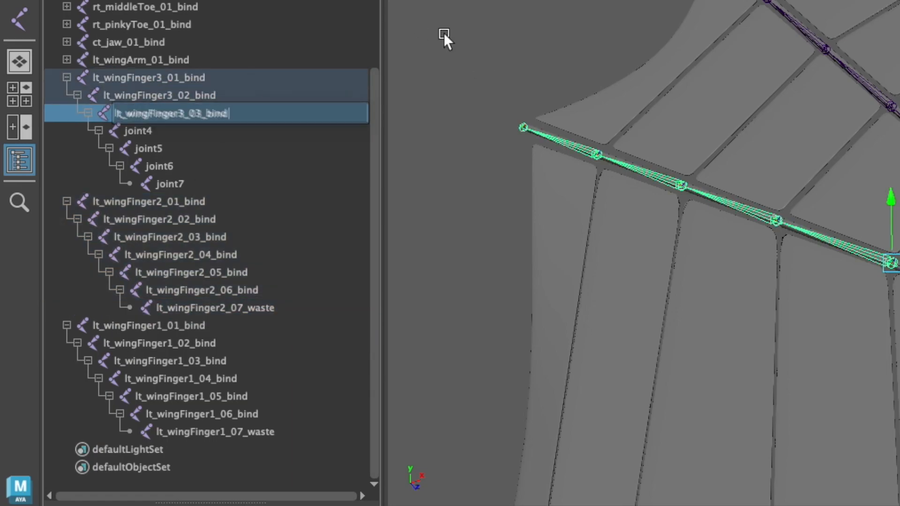
- Rename the third finger chain's remaining joints lt_wingFinger3_04_bind, lt_wingFinger3_05_bind, lt_wingFinger3_06_bind and lt_wingFinger3_07_waste
key("Tab")
type("lt_wingFinger3_04_bind")
key("Tab")
type("lt_wingFinger3_05_bn")
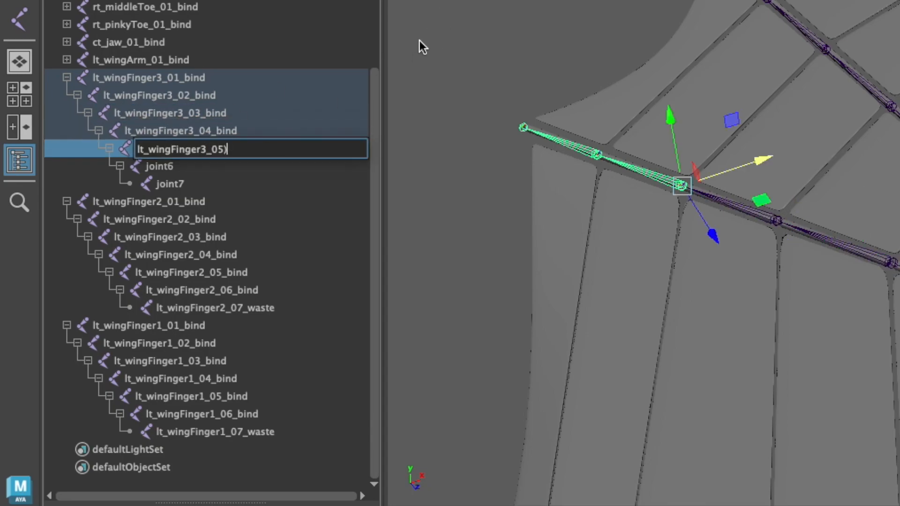
key("BackSpace")
type("ind")
key("Tab")
type("lt_wingFinger3_06_bind")
key("Tab")
type("lt_wingFinger3_07_")
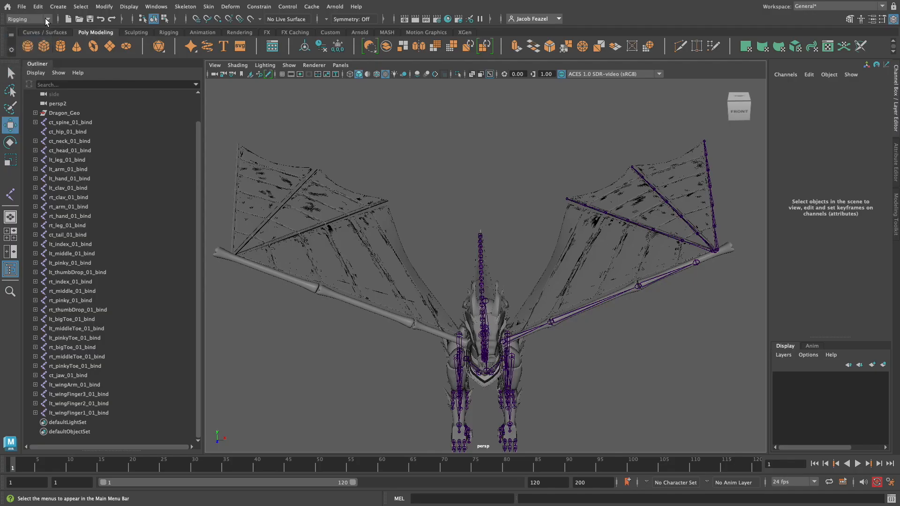
- Mirror the lt_wingArm_01_bind chain across YZ with the Behavior function, replacing lt with rt in the joint names
left_click(185, 7)
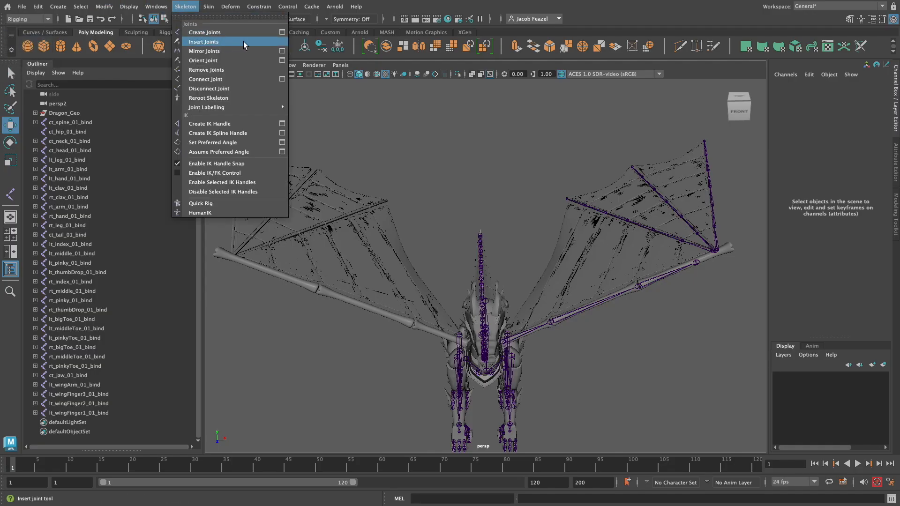
left_click(282, 51)
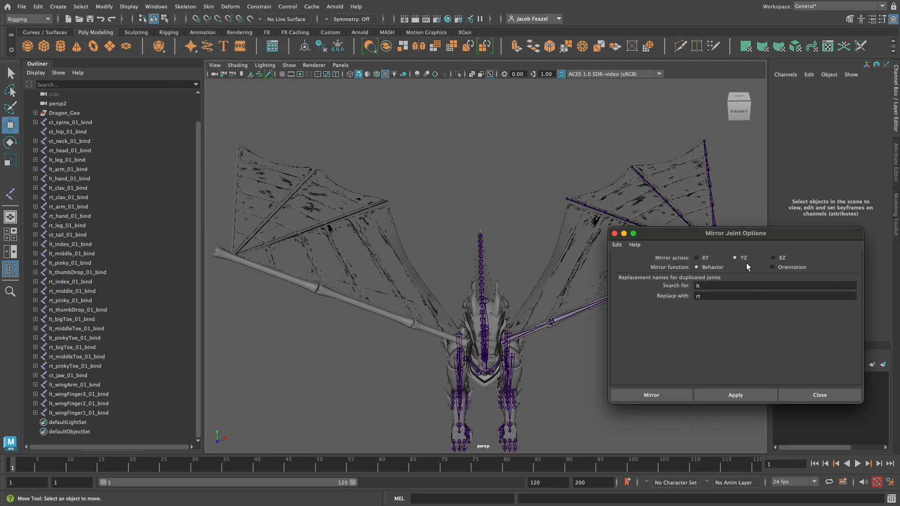
left_click(820, 395)
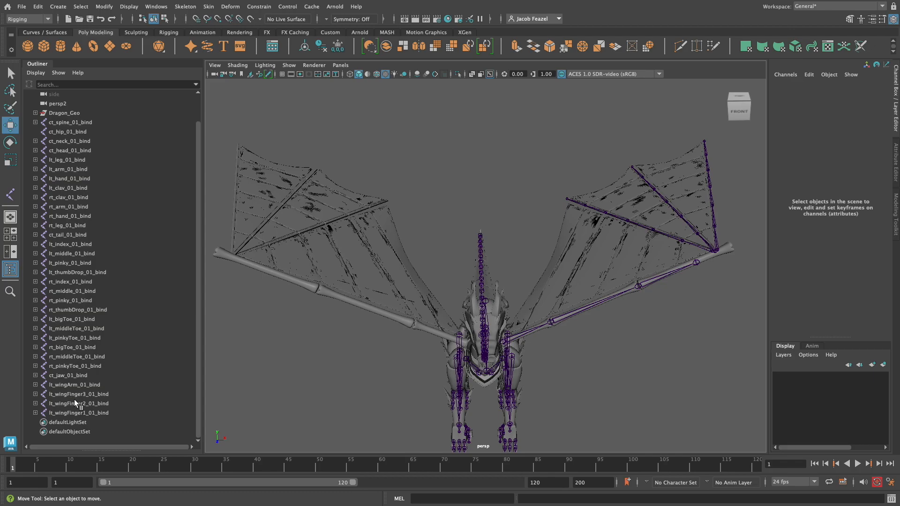
left_click(80, 385)
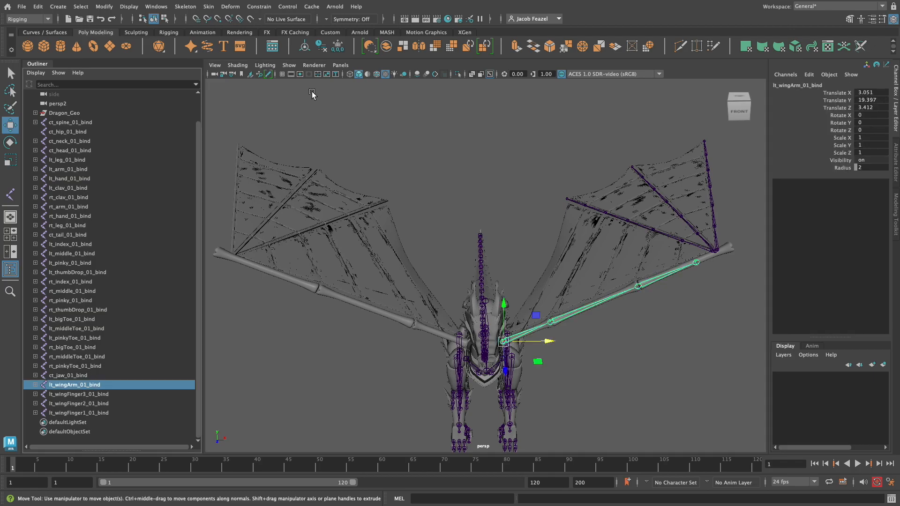
left_click(185, 6)
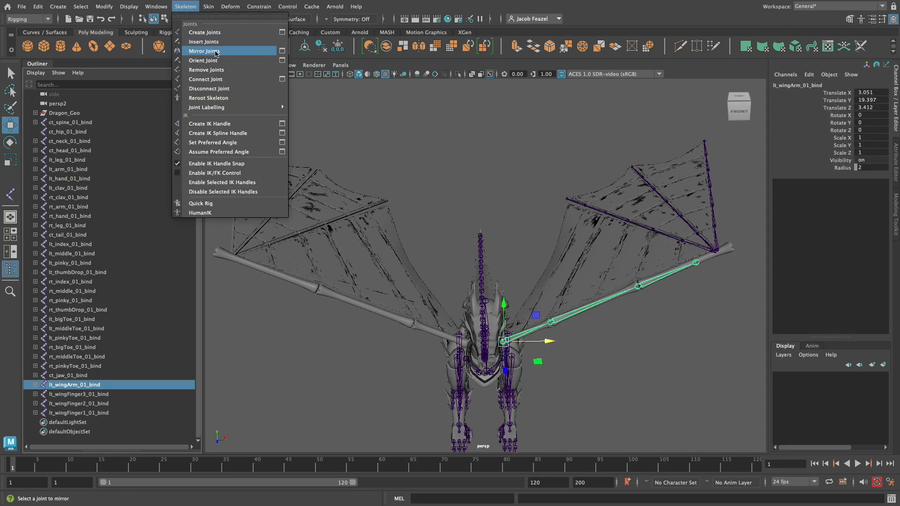
left_click(215, 50)
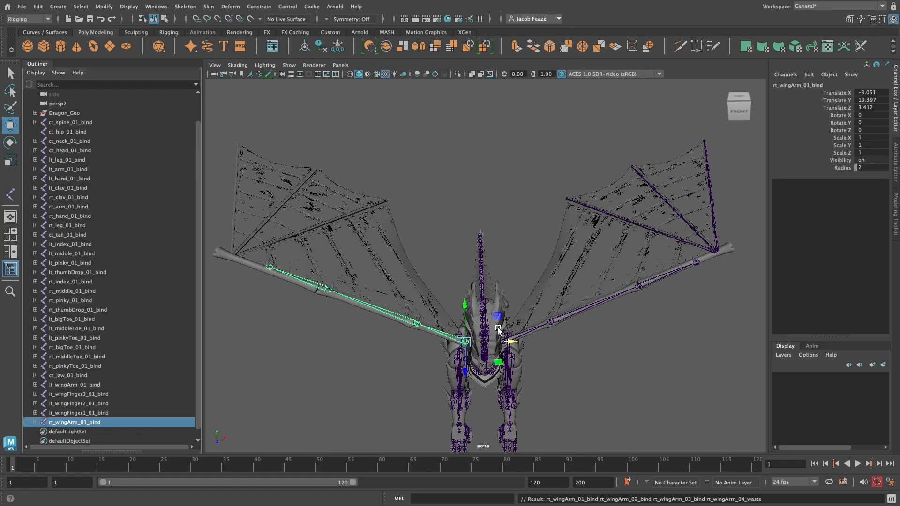
- Fit the mirrored wing arm chain inside the right wing bone, rotating rt_wingArm_02_bind about -1.5 degrees in Z
right_click_drag(398, 372, 617, 263, "alt")
middle_click_drag(348, 360, 431, 376, "alt")
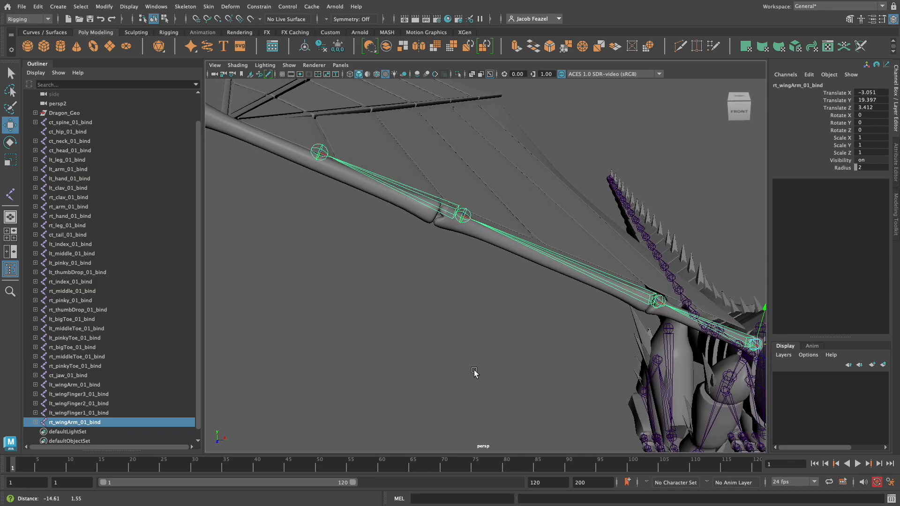
mouse_move(694, 329)
left_mouse_down()
mouse_move(697, 313)
mouse_move(694, 334)
left_mouse_up()
middle_click_drag(436, 367, 457, 374, "alt")
left_click_drag(457, 373, 440, 361, "alt")
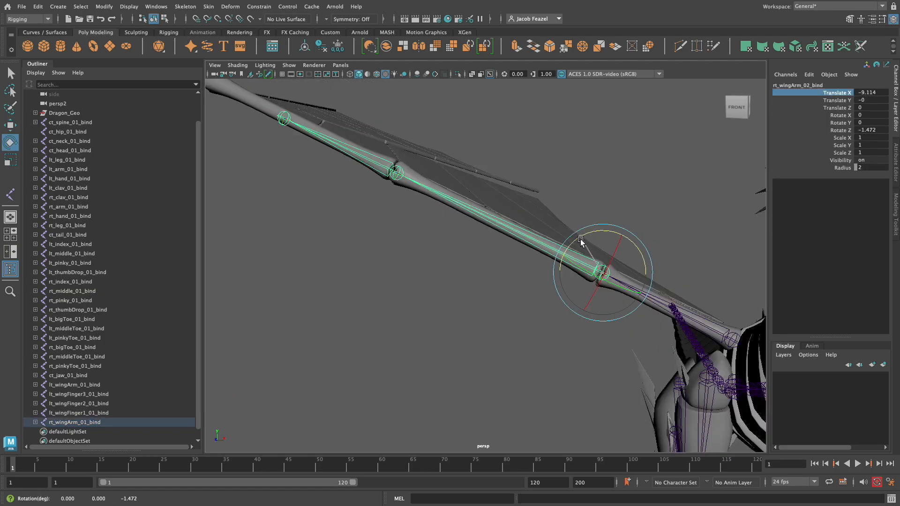
left_click_drag(580, 240, 579, 242)
- Mirror the lt_wingFinger3_01_bind chain to the right wing
key("space")
key("space")
middle_click_drag(360, 354, 750, 249, "alt")
middle_click_drag(367, 285, 535, 366, "alt")
left_click(364, 170)
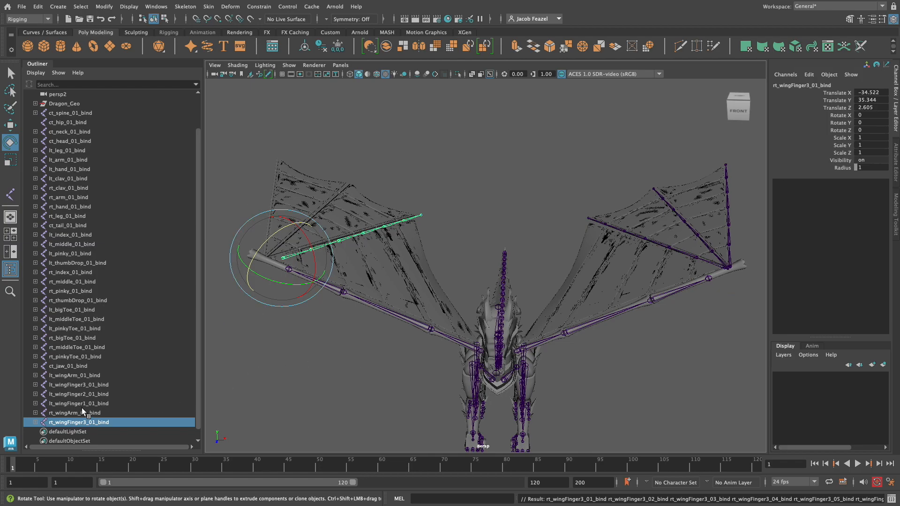
- Move the rt_wingFinger3_01_bind root joint to align the mirrored chain with its finger on the right wing
left_click_drag(329, 334, 323, 348, "alt")
right_click_drag(323, 347, 426, 347, "alt")
middle_click_drag(426, 347, 518, 337, "alt")
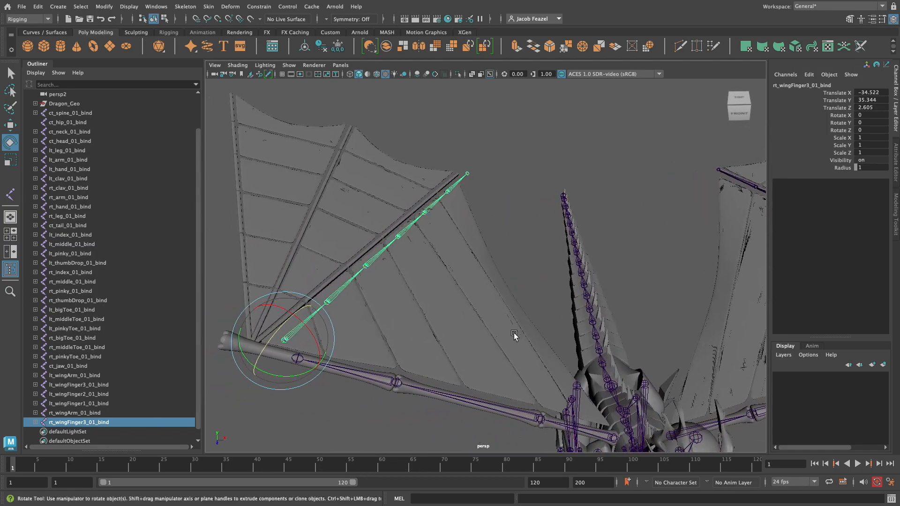
right_click_drag(365, 336, 438, 336, "alt")
middle_click_drag(438, 335, 565, 327, "alt")
mouse_move(501, 346)
left_mouse_down("alt")
mouse_move(502, 337)
mouse_move(504, 359)
mouse_move(514, 354)
left_mouse_up("alt")
key("w")
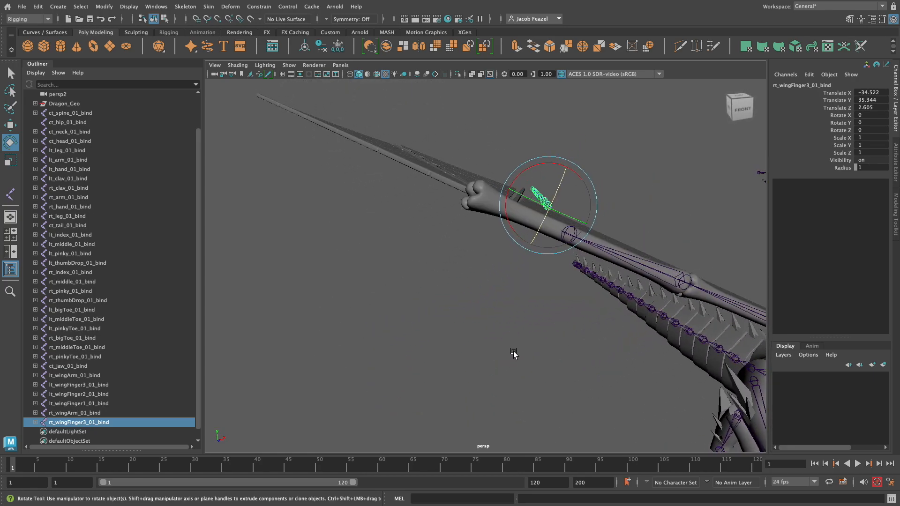
left_click_drag(548, 181, 549, 199)
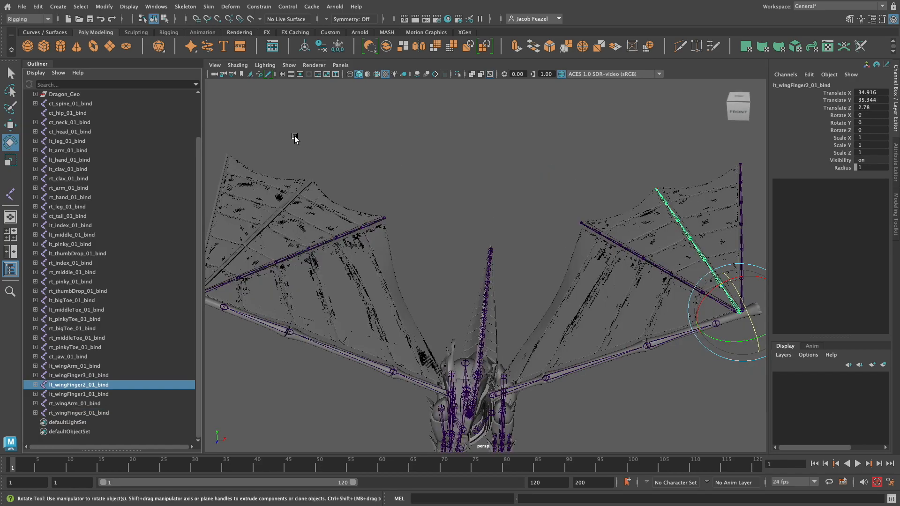
- Mirror the lt_wingFinger2_01_bind chain and move its copy onto the matching finger of the right wing
left_click(104, 7)
left_click(201, 36)
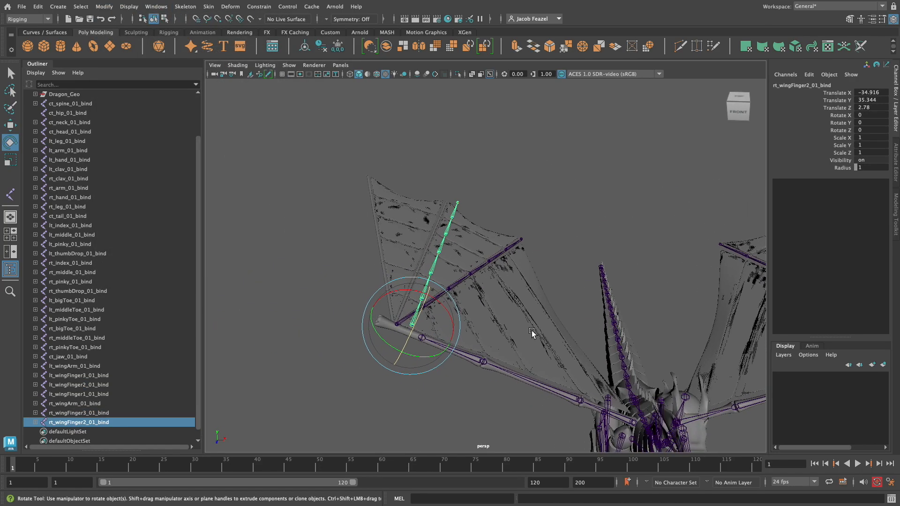
right_click_drag(531, 334, 598, 319, "alt")
left_click_drag(598, 319, 607, 319, "alt")
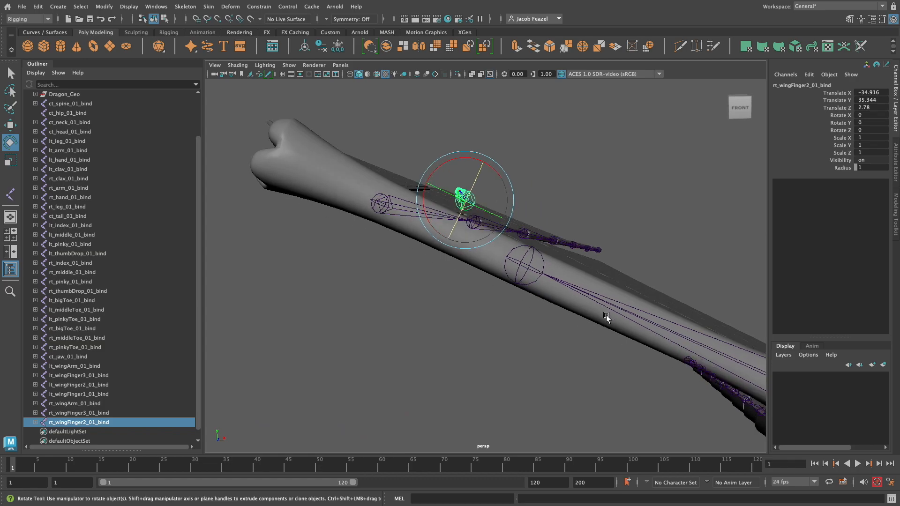
key("w")
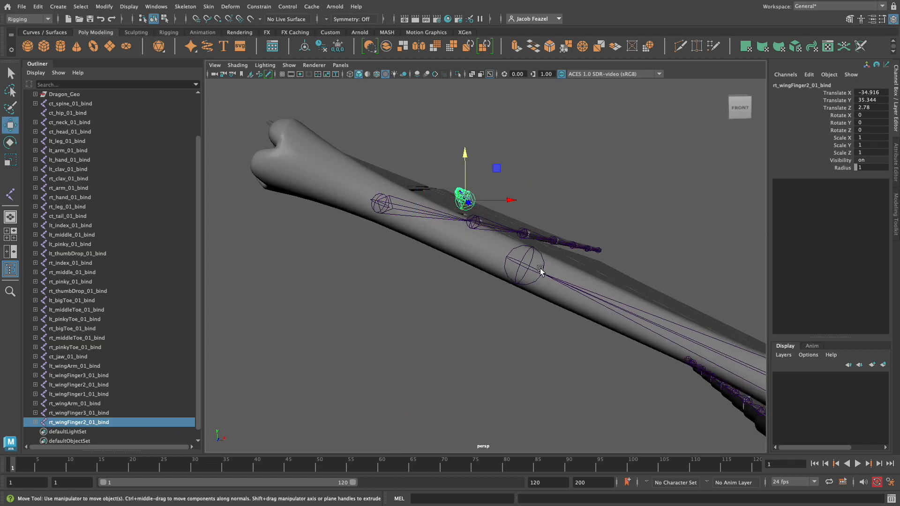
left_click_drag(460, 173, 369, 166)
left_click_drag(484, 271, 336, 291, "alt")
right_click_drag(336, 291, 453, 298, "alt")
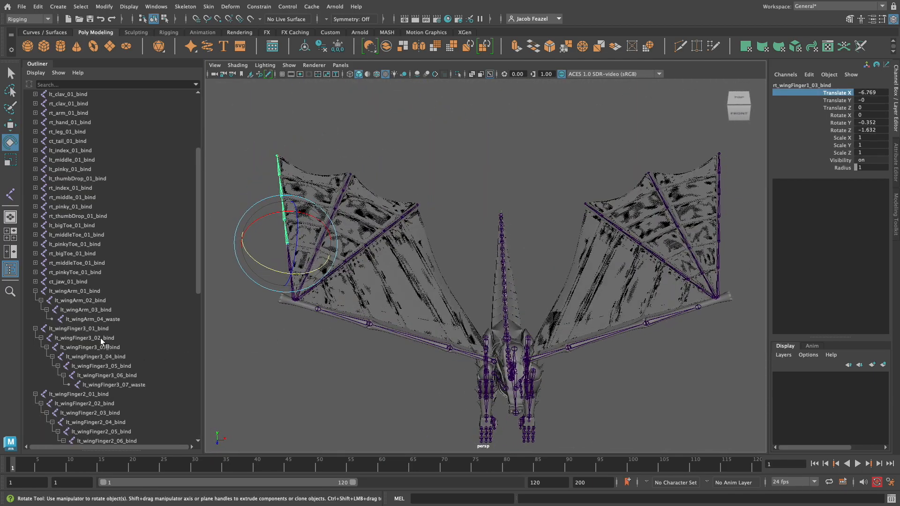
- Freeze the transformations of all wing joints from lt_wingArm_01_bind through rt_wingFinger1_07_waste and clear the selection
scroll(101, 338, "down", 5)
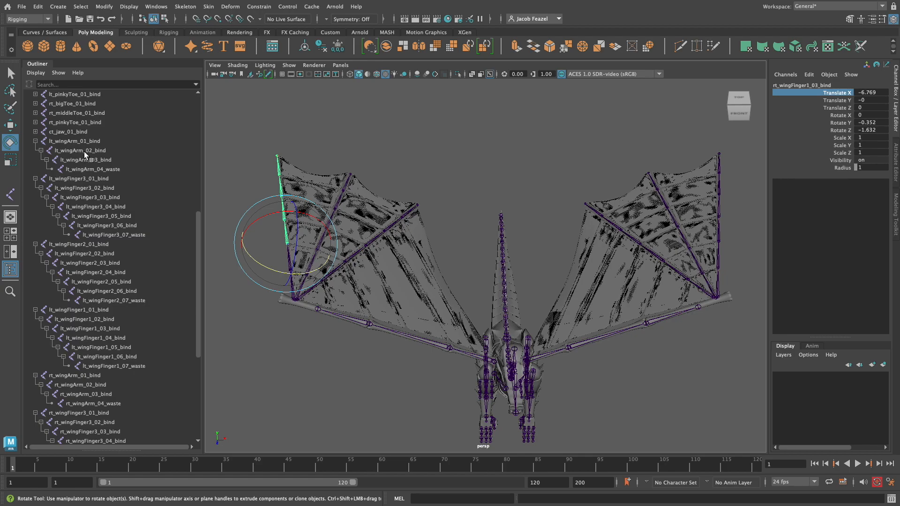
left_click(83, 141)
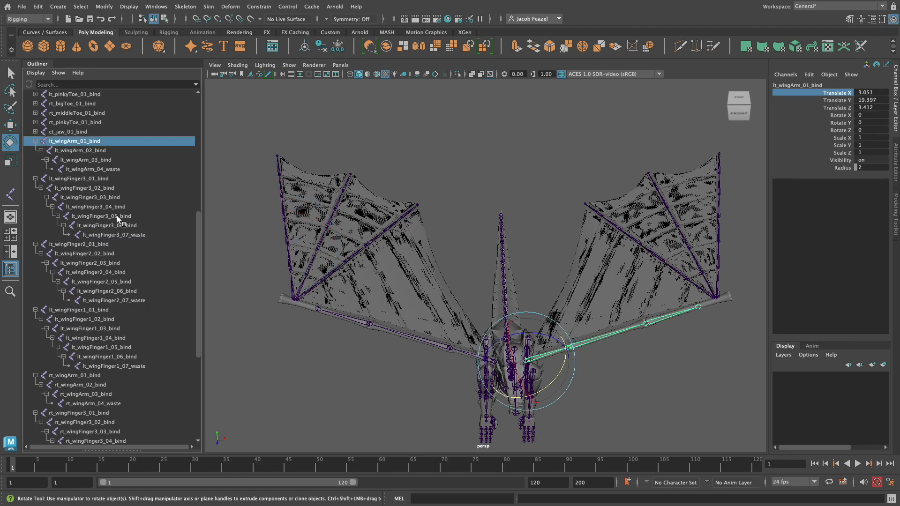
scroll(121, 234, "down", 6)
left_click(113, 415, "shift")
left_click_drag(333, 369, 375, 334, "alt")
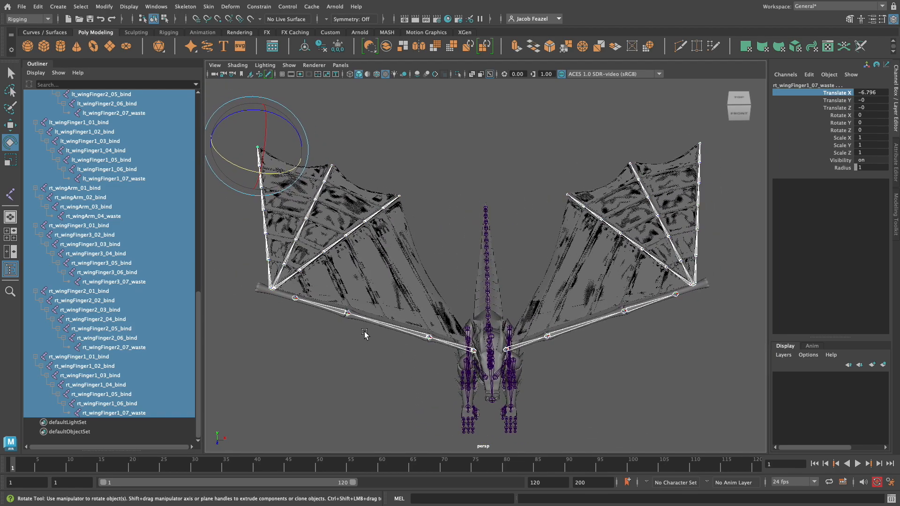
left_click(104, 6)
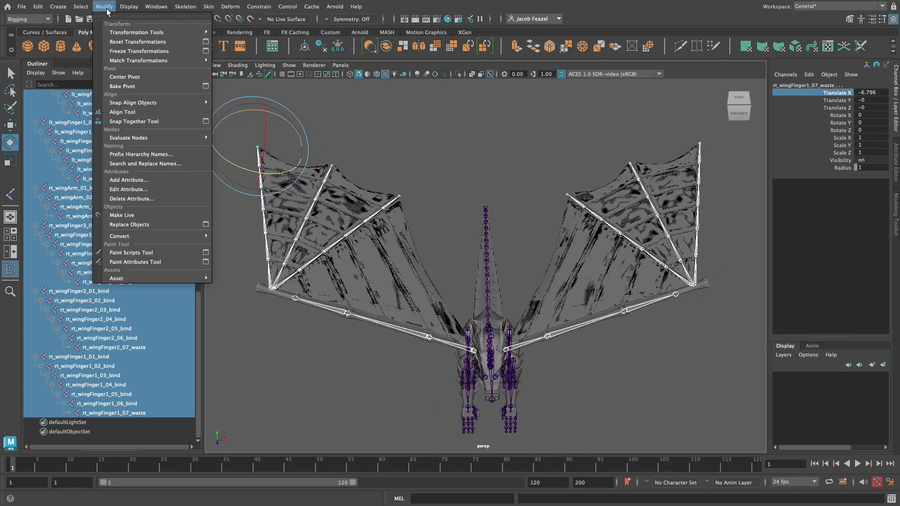
left_click(131, 52)
left_click(347, 382)
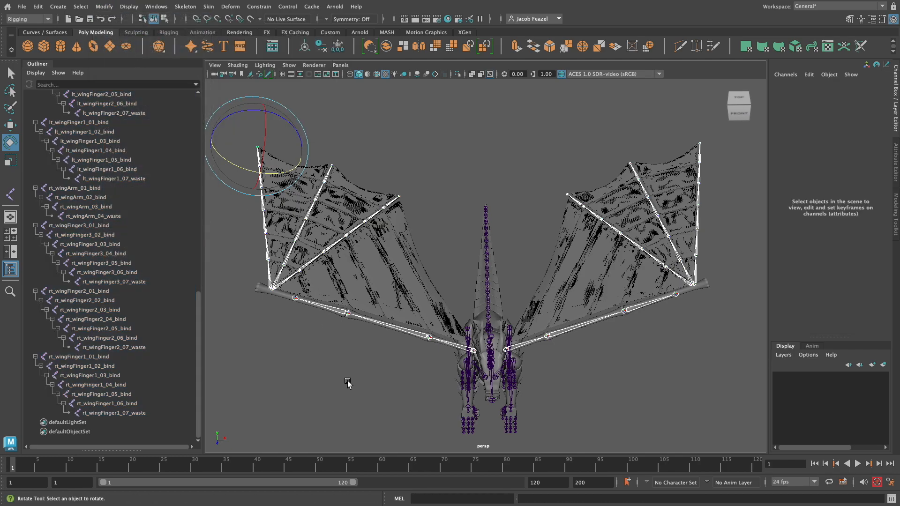
left_click_drag(347, 380, 416, 361, "alt")
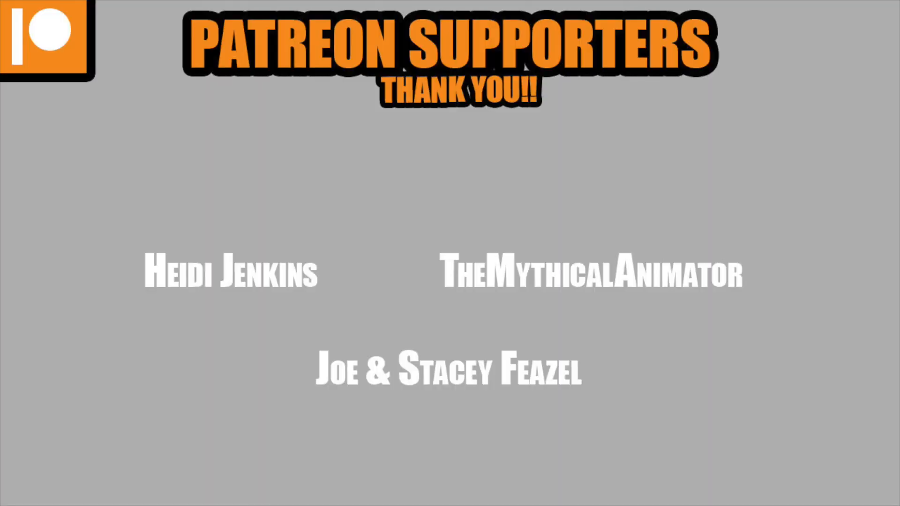